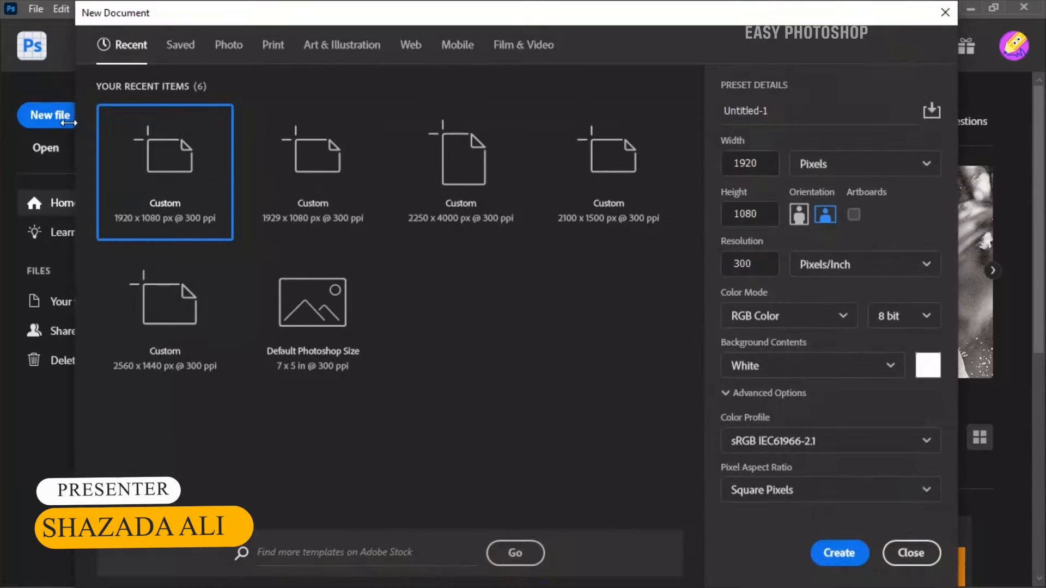
Create a 1920 x 1080 px, 300 ppi document and place the blurred shop photo with the wooden tabletop as an embedded image
left_click(842, 553)
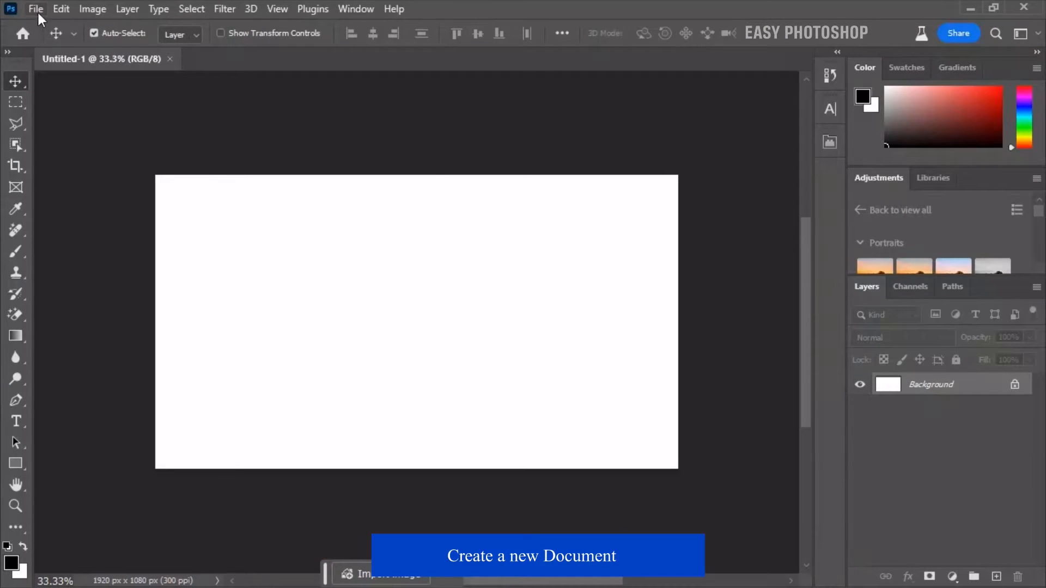
left_click(38, 15)
left_click(103, 360)
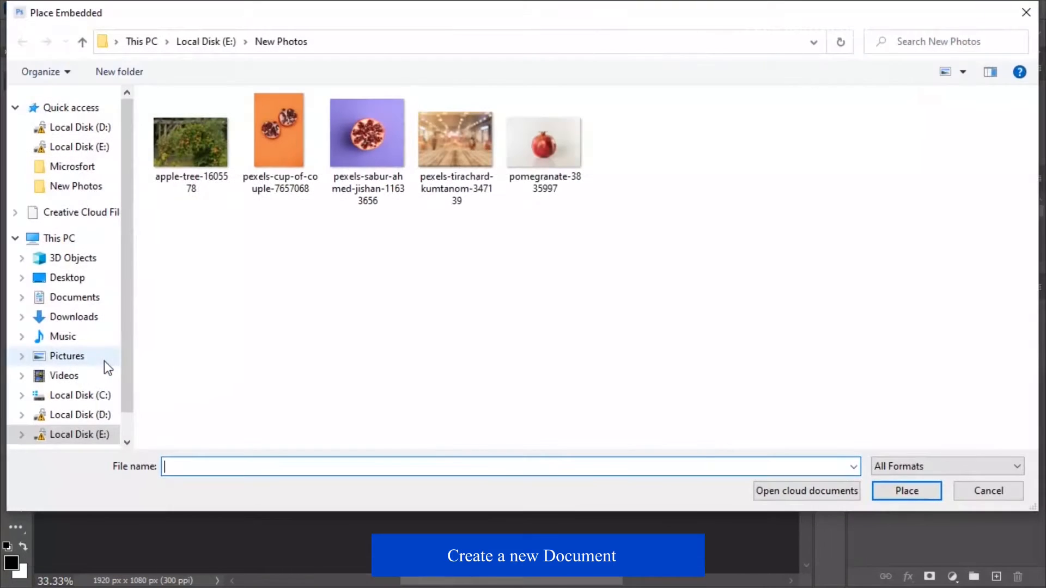
left_click(437, 171)
left_click(907, 490)
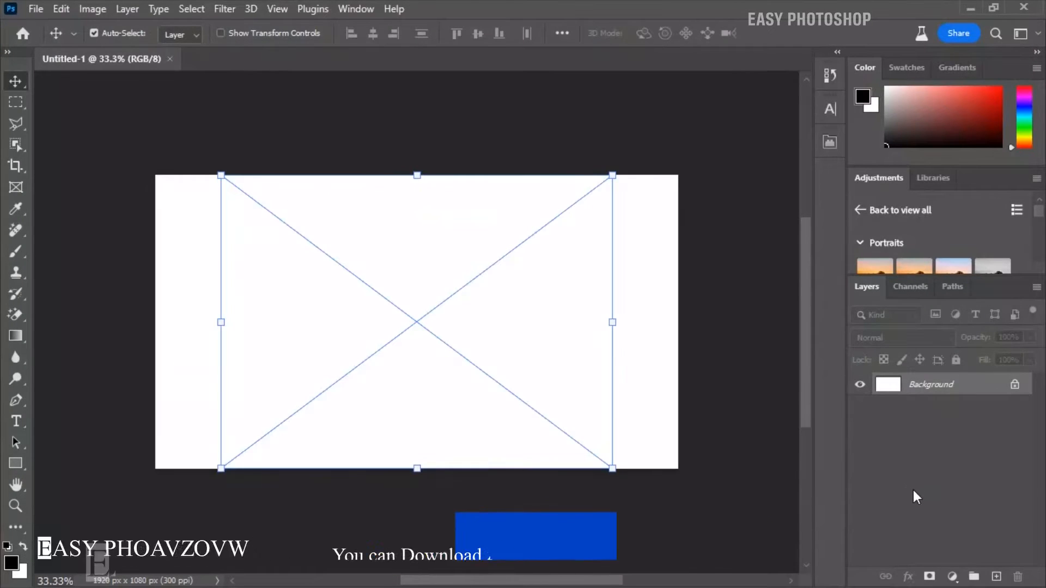
Scale the placed tabletop photo to 7.68% and position it at X 960, Y 495 px so it covers the canvas
left_click_drag(615, 323, 681, 338)
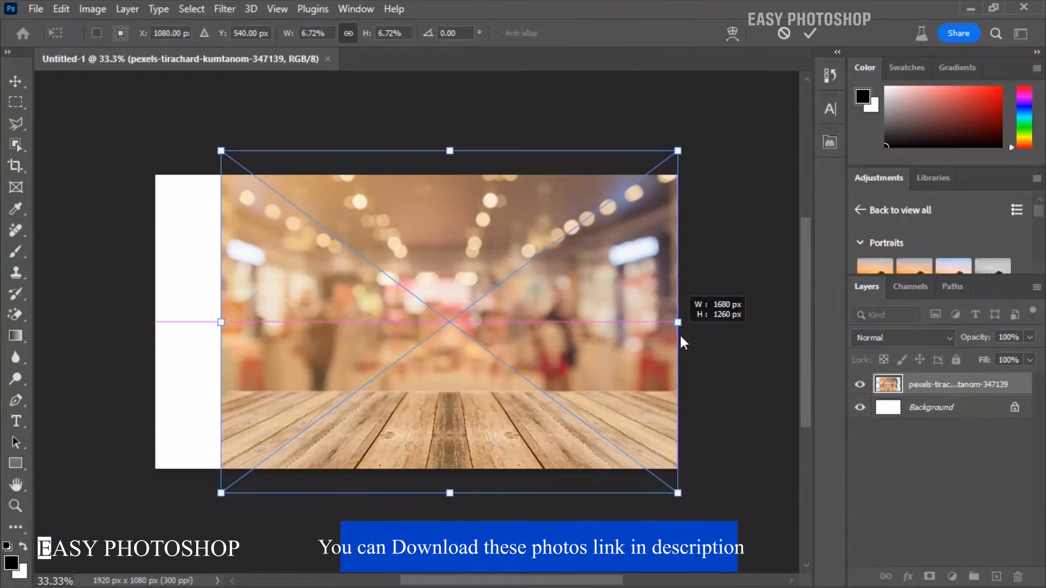
left_click_drag(220, 325, 148, 333)
mouse_move(439, 410)
left_mouse_down()
mouse_move(443, 371)
mouse_move(443, 400)
left_mouse_up()
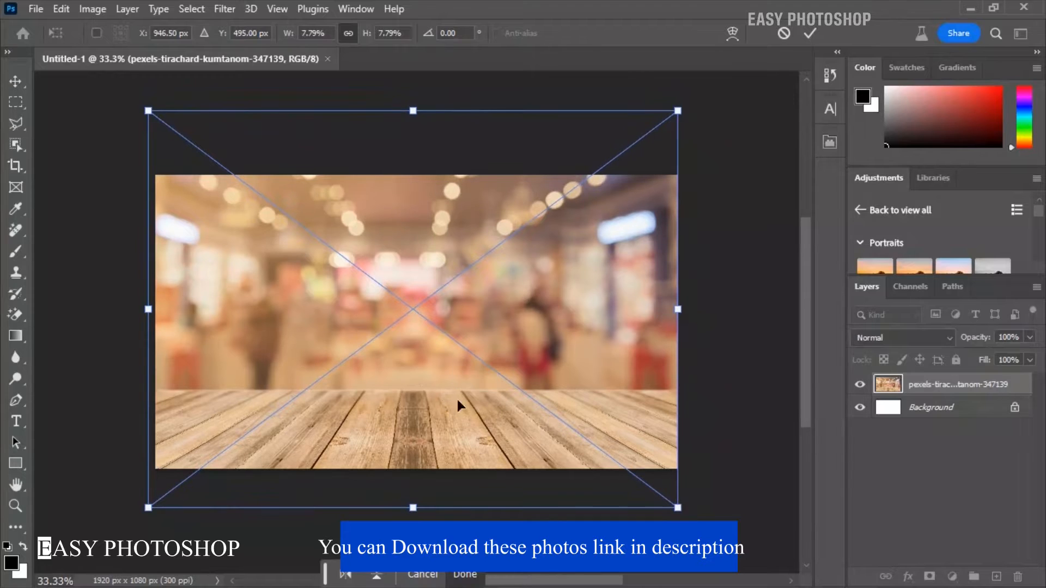
left_click_drag(140, 306, 148, 311)
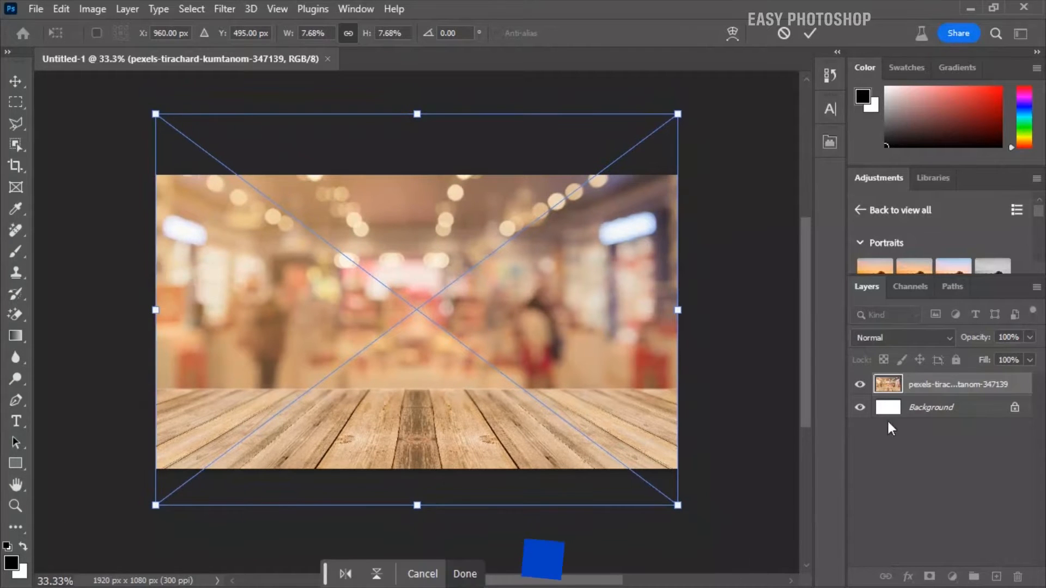
key("Return")
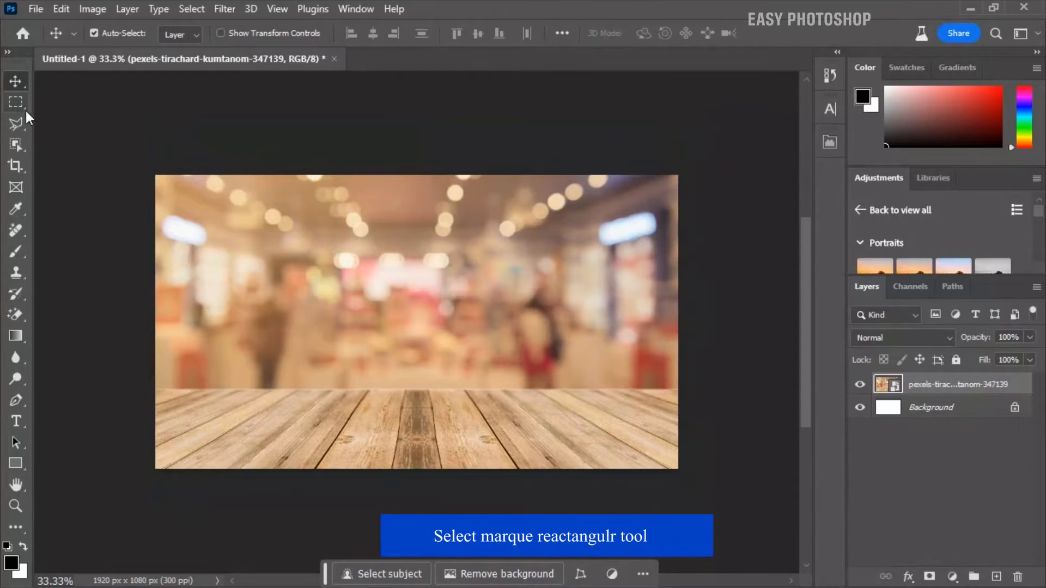
Mask the tabletop photo with an inverted rectangular selection so that only the wooden planks show
left_click(15, 102)
left_click_drag(155, 174, 746, 391)
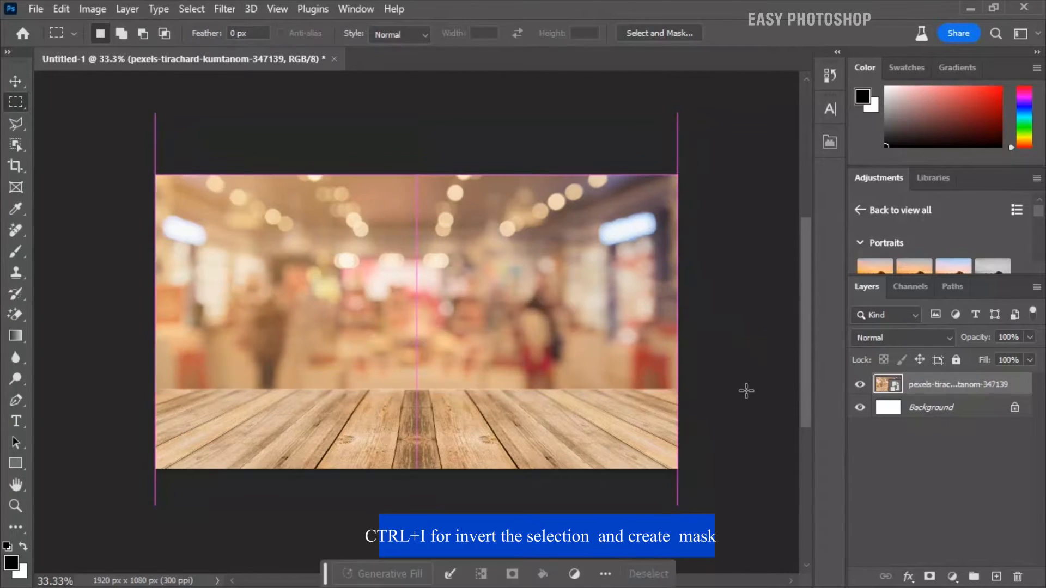
key("ctrl+shift+i")
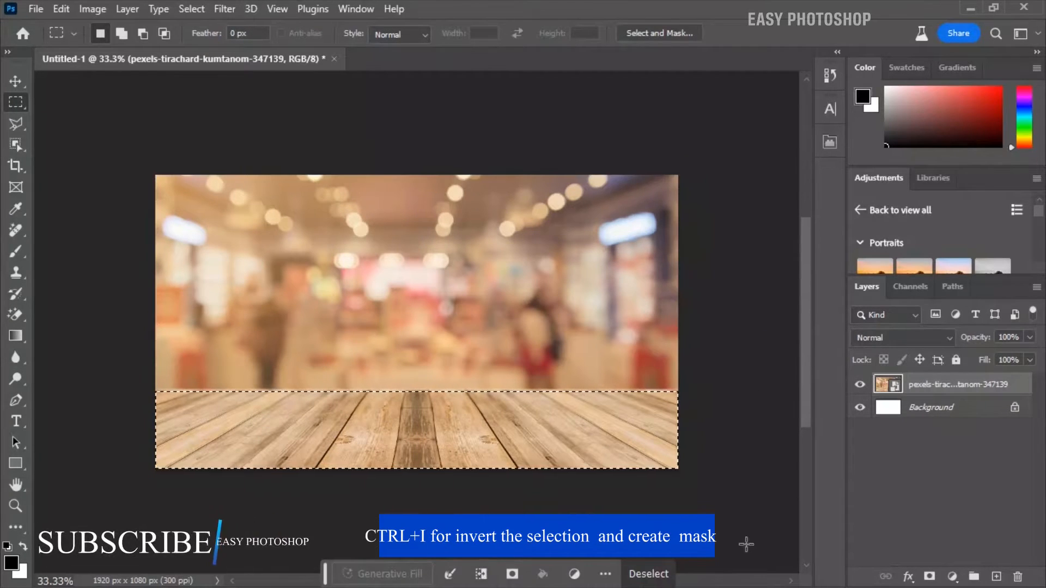
left_click(929, 577)
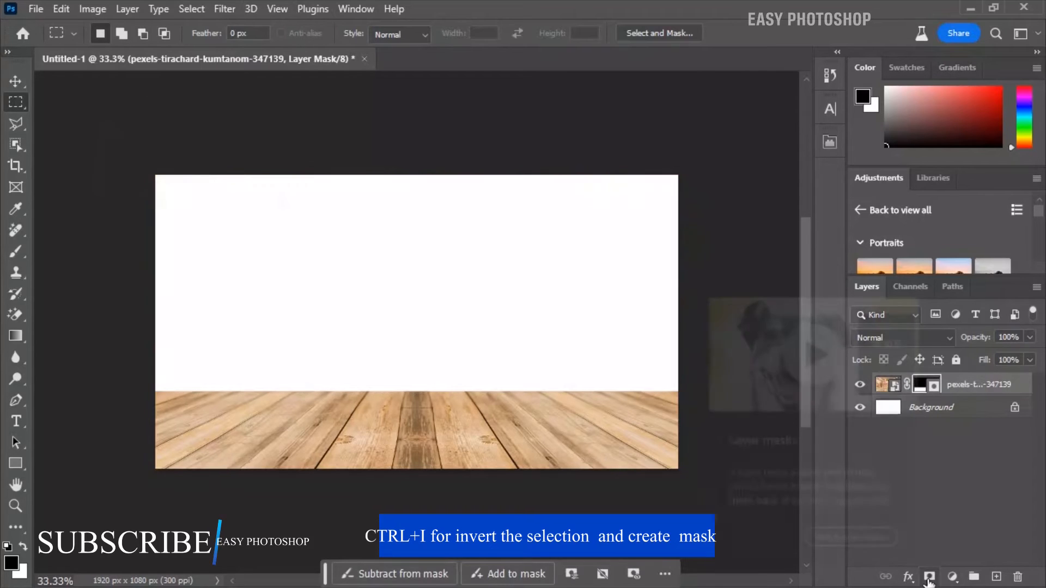
Place the apple-tree-1605578 photo as an embedded image directly above the Background layer
left_click(972, 408)
left_click(36, 8)
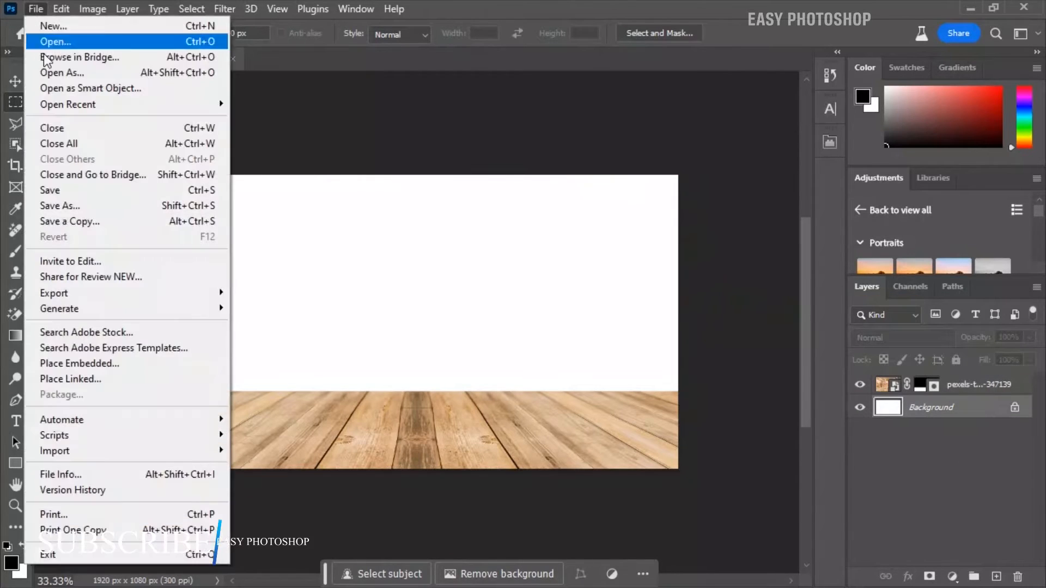
left_click(94, 360)
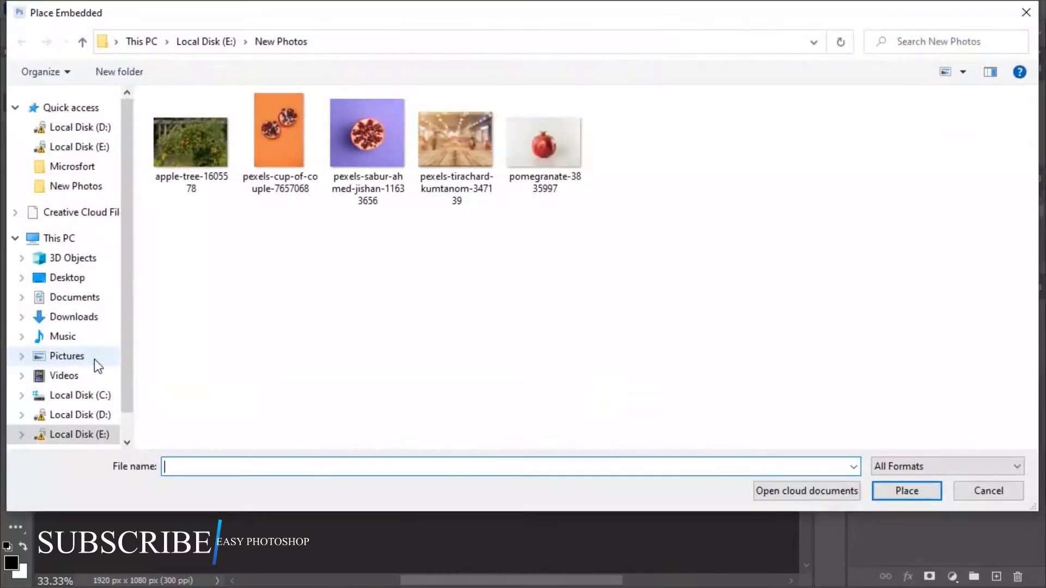
left_click(204, 168)
left_click(899, 488)
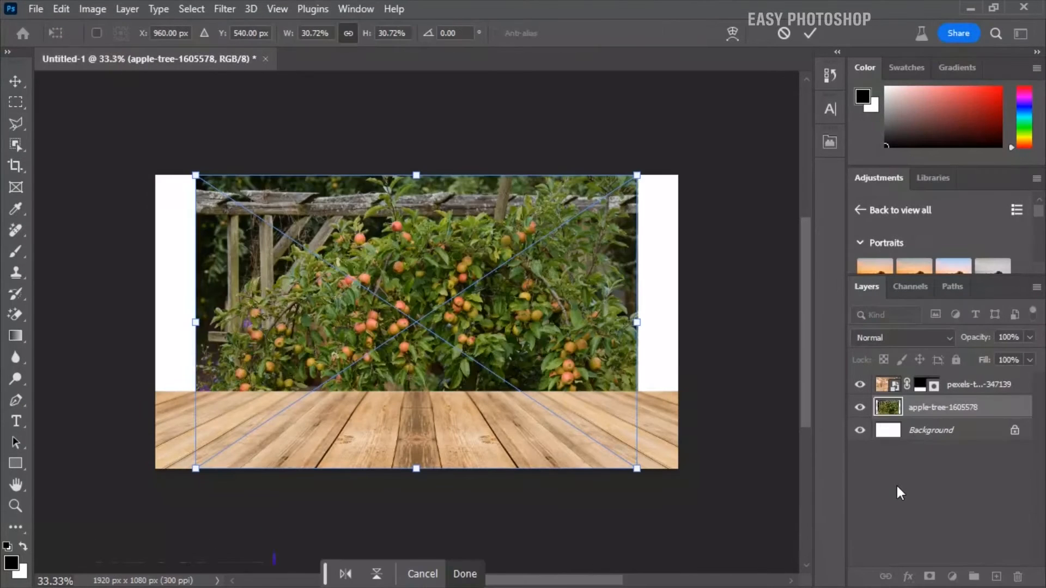
Scale the apple tree photo to 39.90% and position it at X 960, Y 476.47 px to fill the area behind the planks
left_click_drag(637, 322, 681, 320)
left_click_drag(194, 321, 155, 321)
left_click_drag(418, 152, 422, 114)
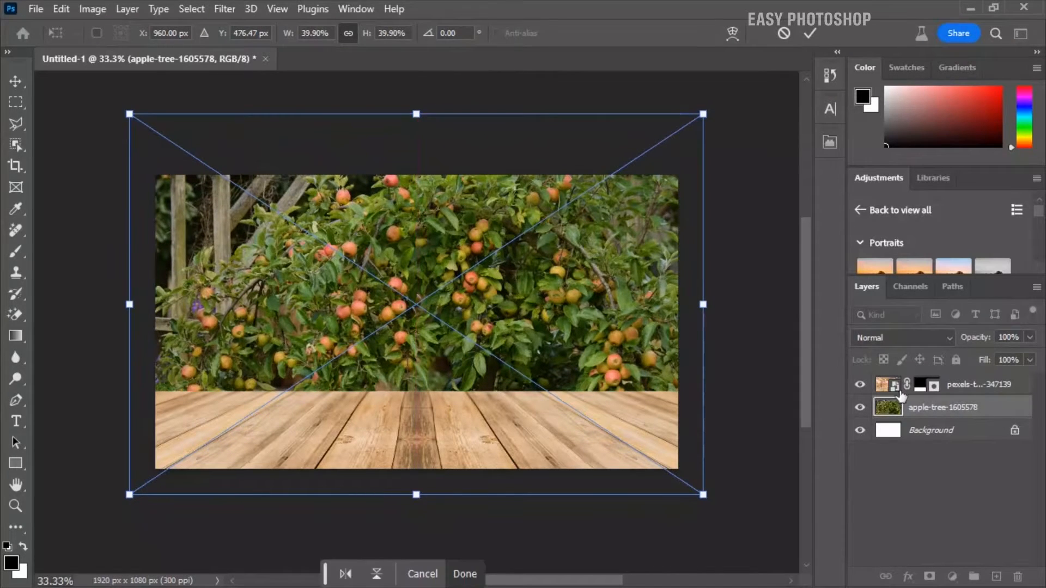
key("Return")
Apply a Gaussian Blur with a radius of 24.9 pixels to the apple tree layer
left_click(233, 10)
mouse_move(294, 243)
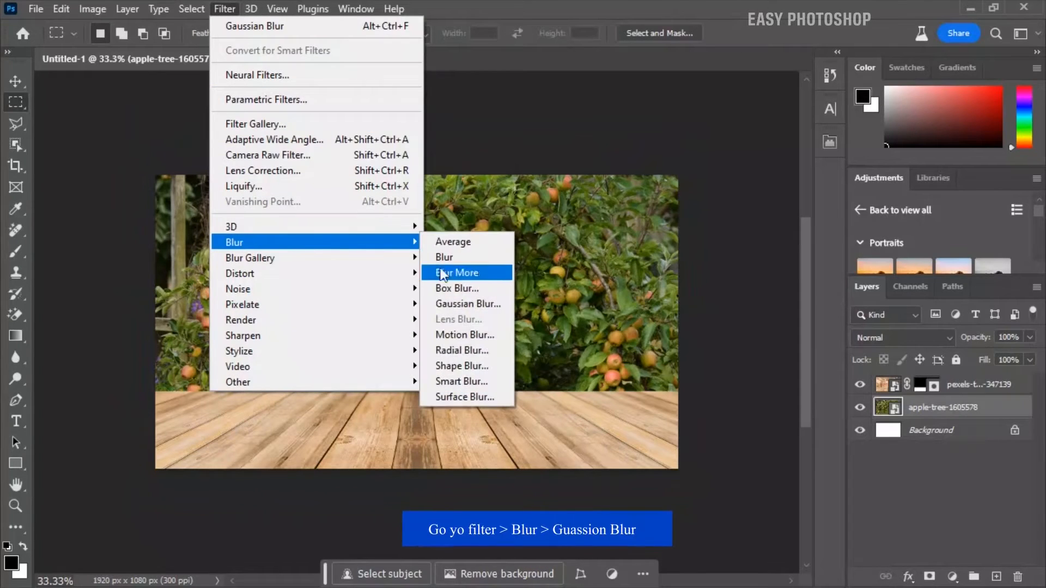
left_click(446, 303)
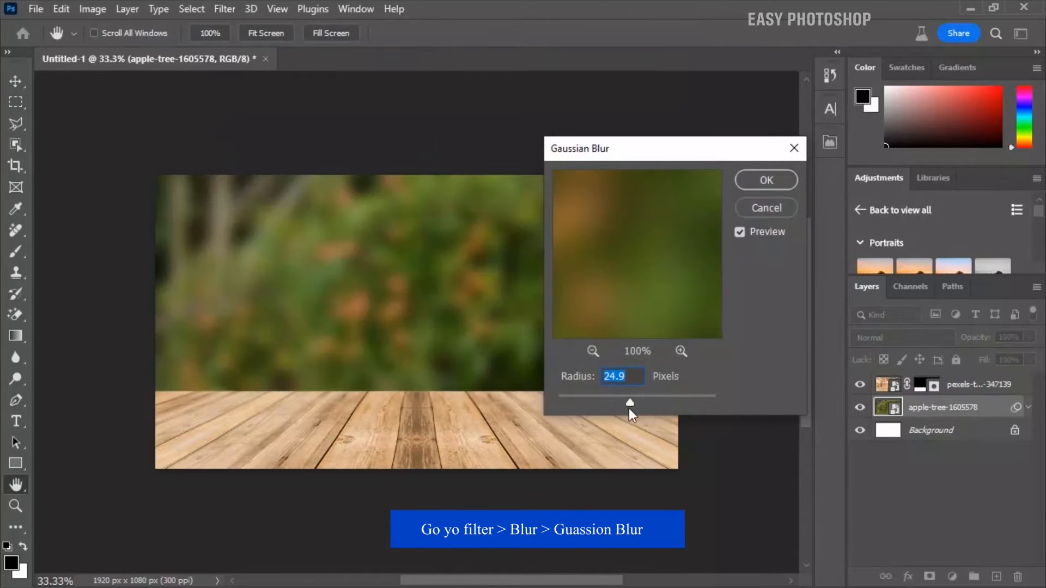
left_click(766, 181)
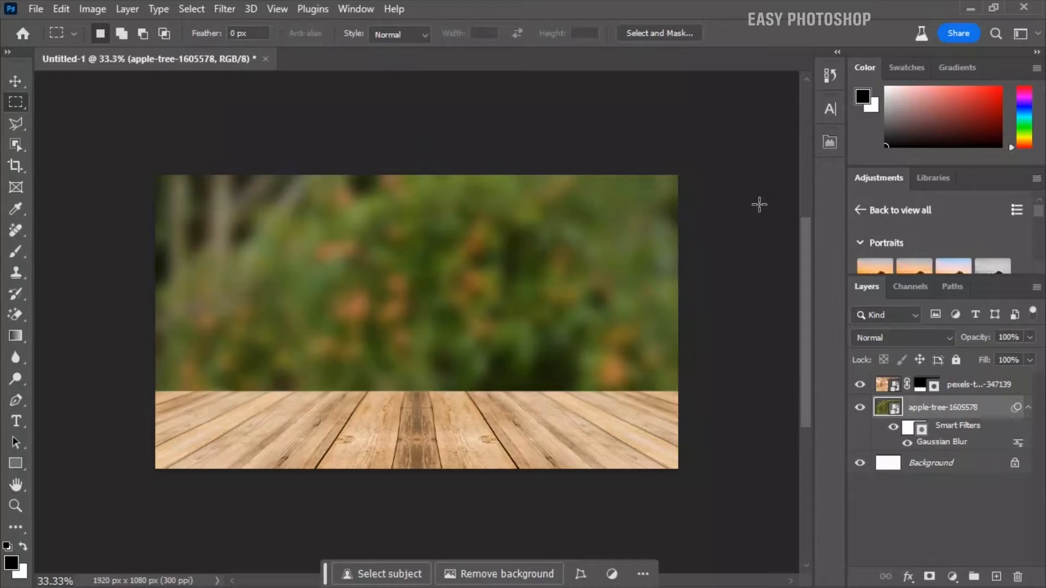
Place the pomegranate-3835997 photo above the tabletop layer and shift it slightly to the right
left_click(958, 388)
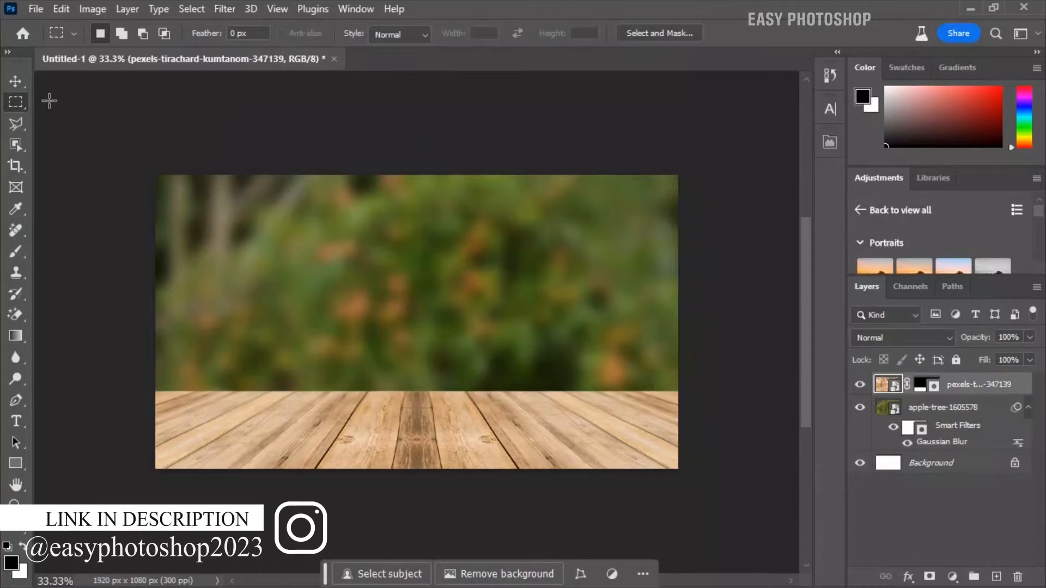
left_click(16, 81)
left_click(35, 9)
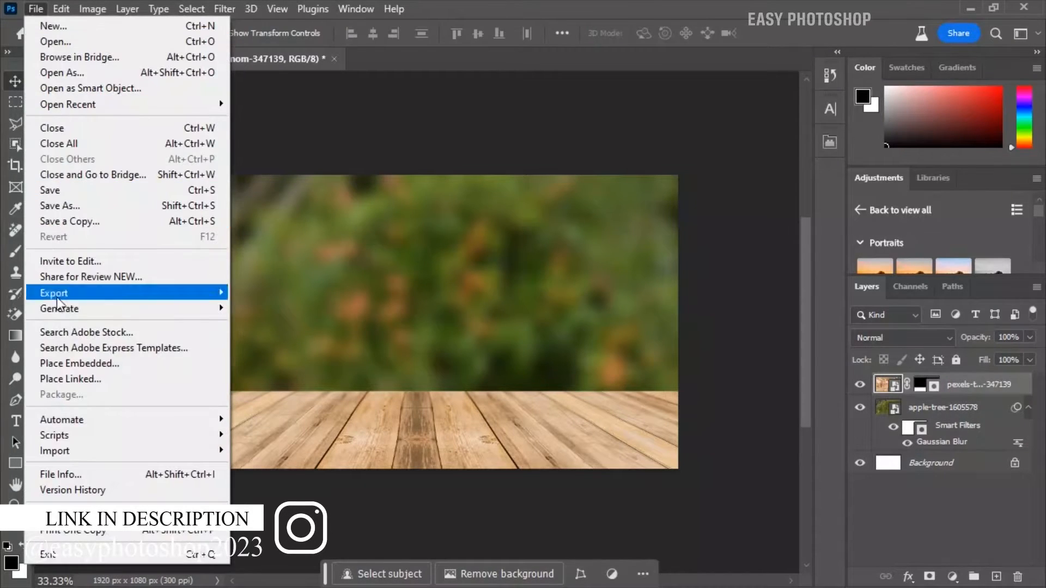
left_click(64, 363)
left_click(544, 143)
left_click(914, 493)
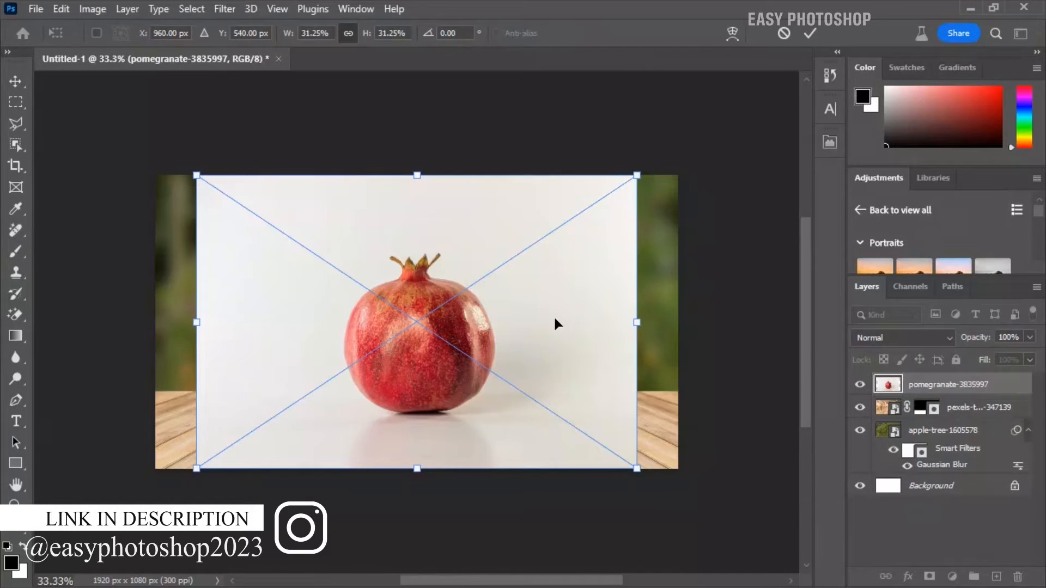
left_click_drag(553, 316, 565, 319)
key("Return")
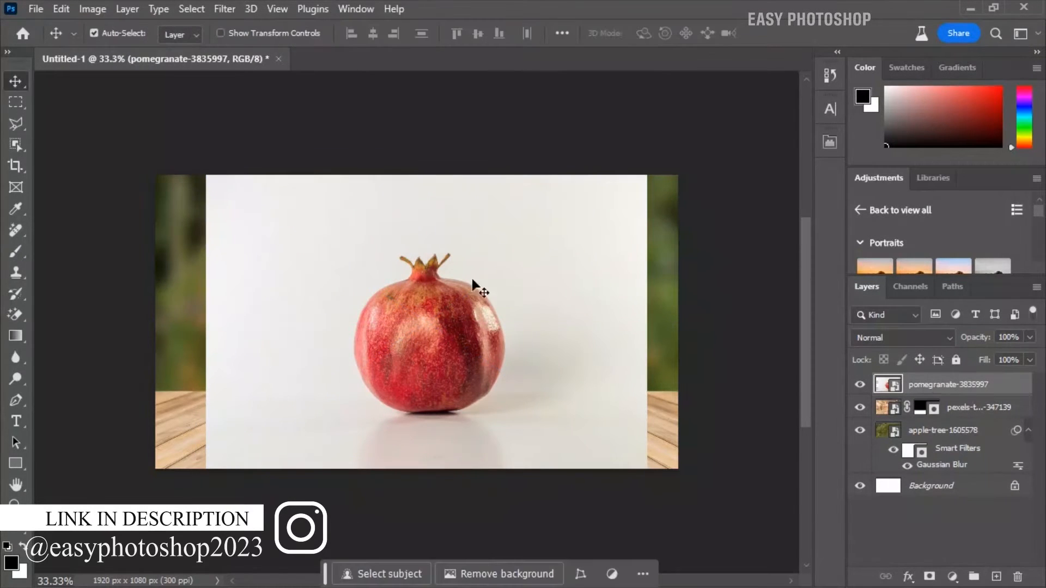
Select the pomegranate with the Object Selection Tool and copy it to its own layer
left_click(16, 138)
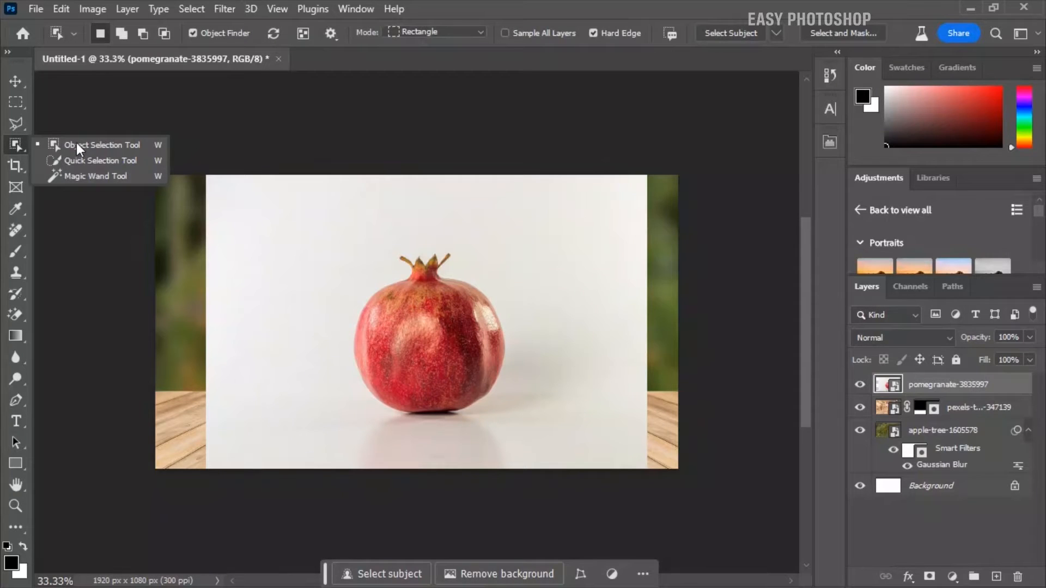
left_click(76, 144)
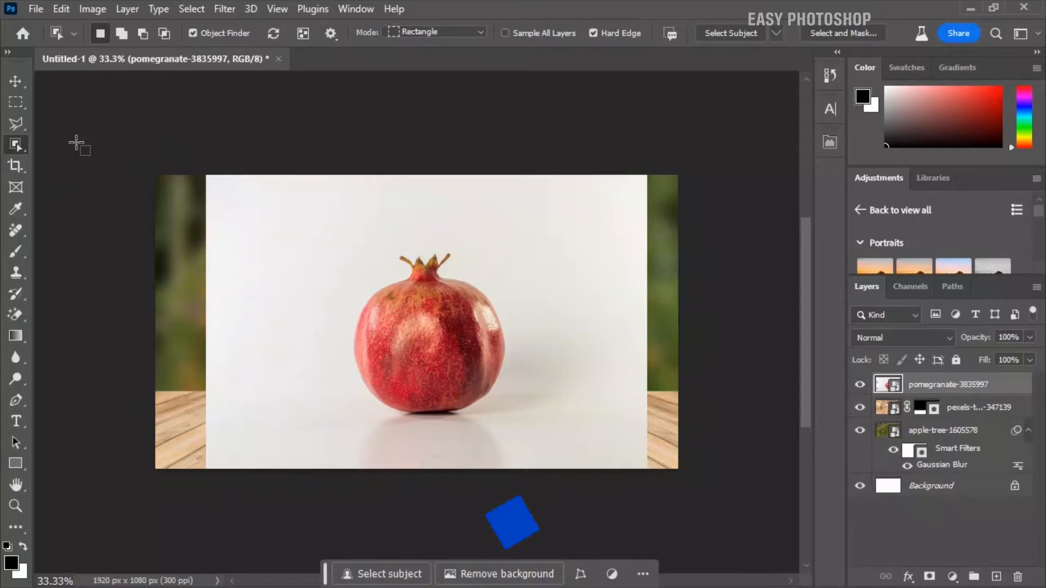
left_click(403, 316)
right_click(404, 316)
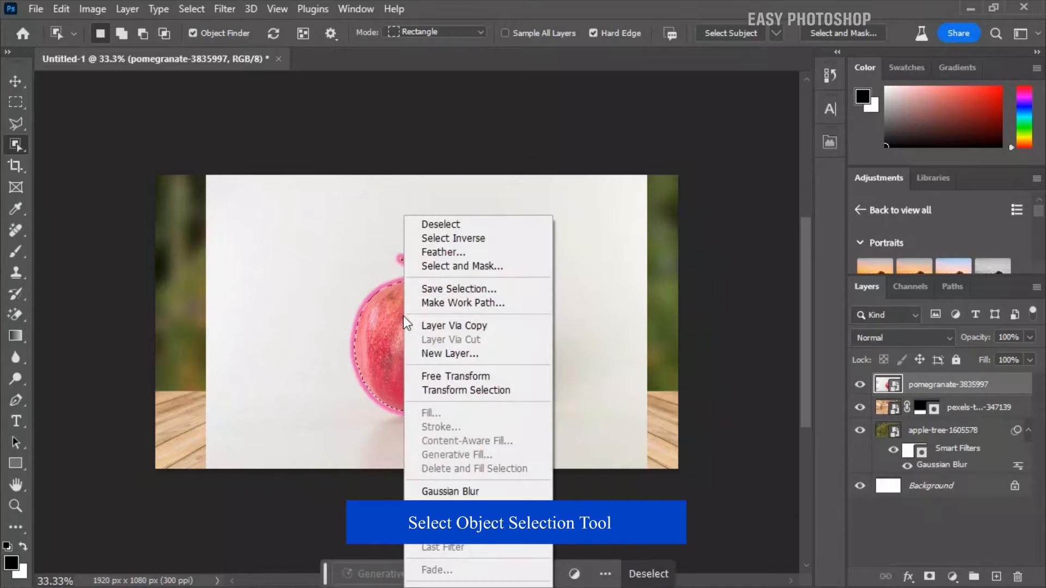
left_click(439, 327)
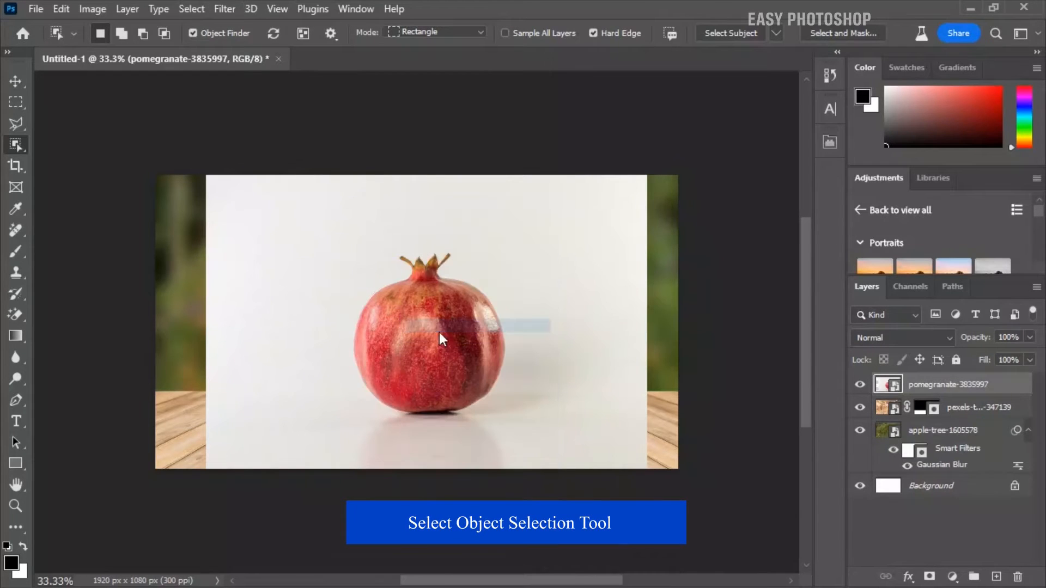
Delete the original pomegranate-3835997 photo layer
left_click(15, 82)
left_click(947, 417)
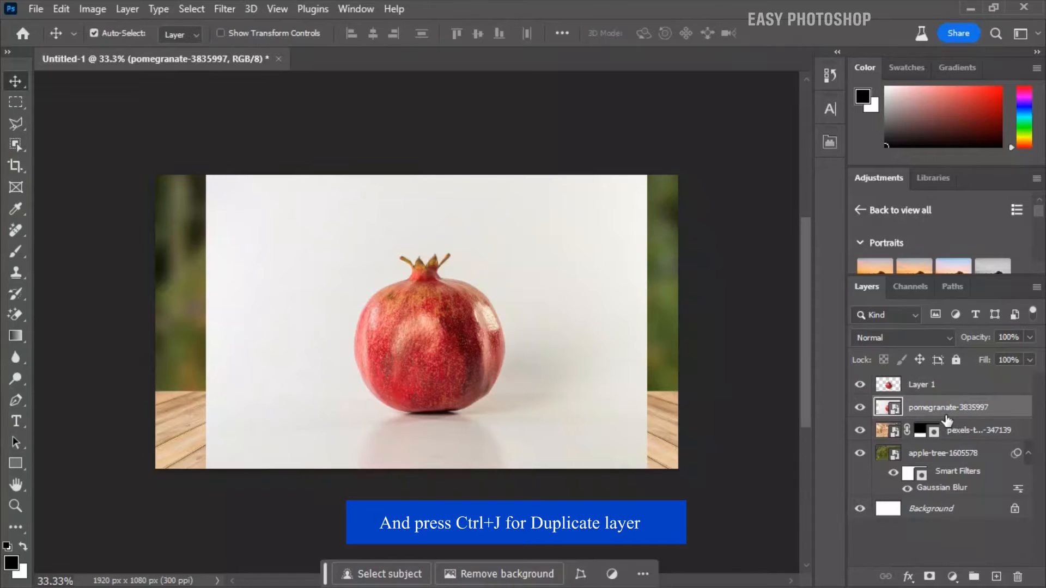
left_click(1014, 577)
left_click(452, 235)
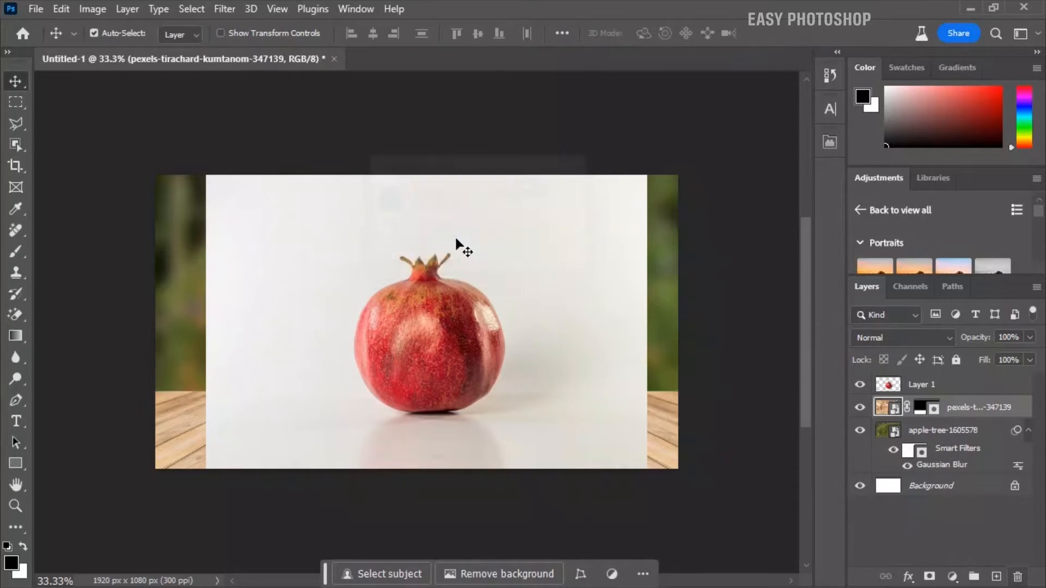
Move the cut-out pomegranate in Layer 1 down so that it rests on the wooden tabletop
left_click(908, 385)
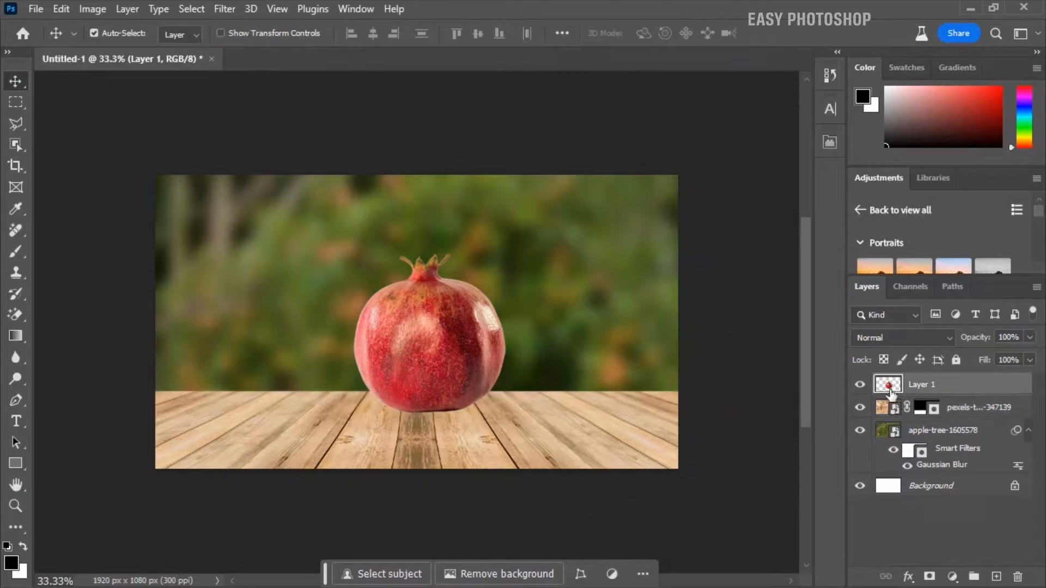
key("ctrl+t")
left_click_drag(461, 352, 459, 365)
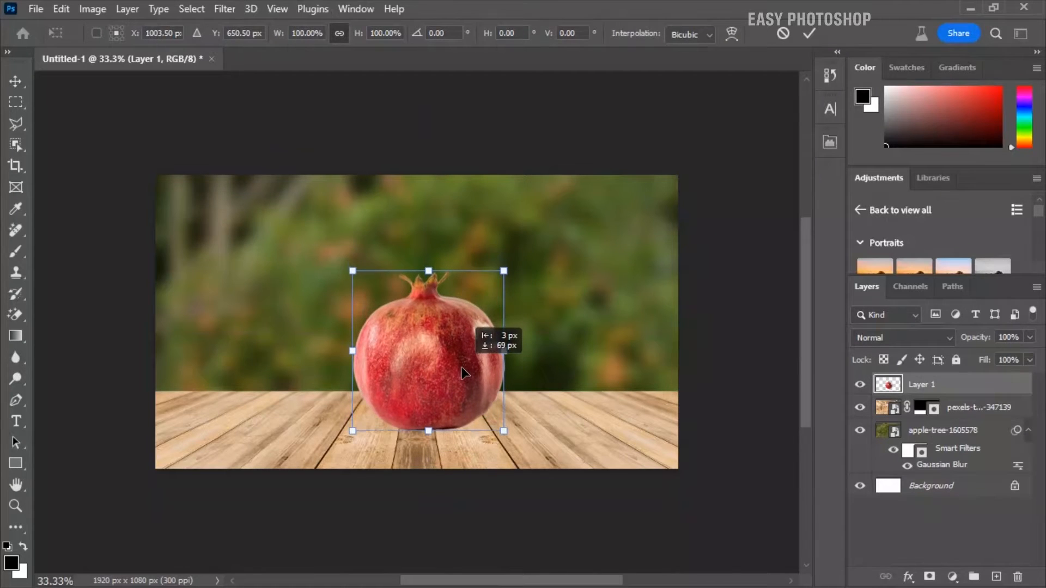
left_click_drag(545, 251, 548, 256)
left_click_drag(453, 341, 459, 342)
key("Return")
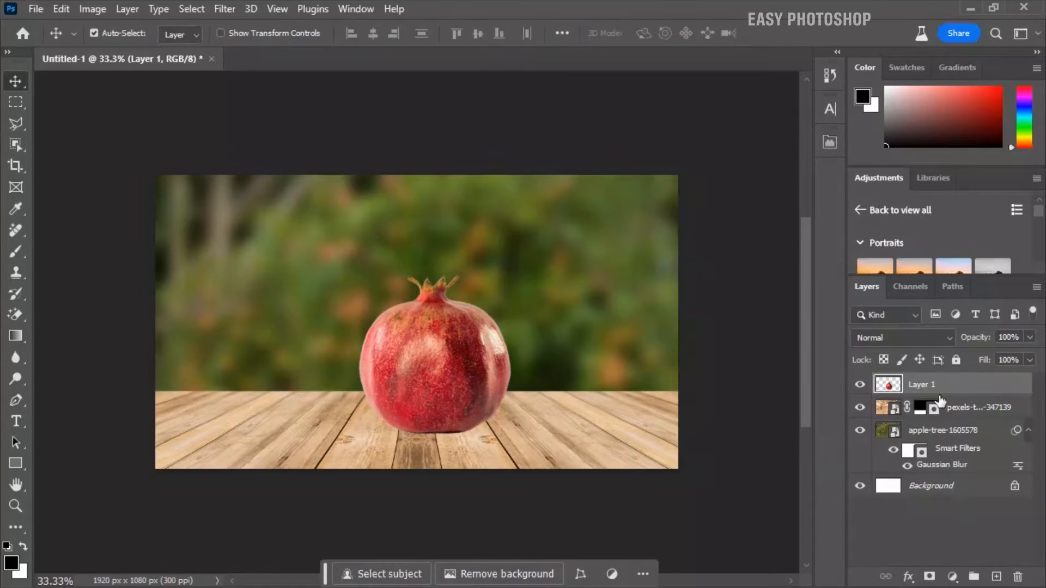
Select the pomegranate's outline, subtract its lower half with the Rectangular Marquee, and copy the upper half to a new layer
left_click(888, 387, "ctrl")
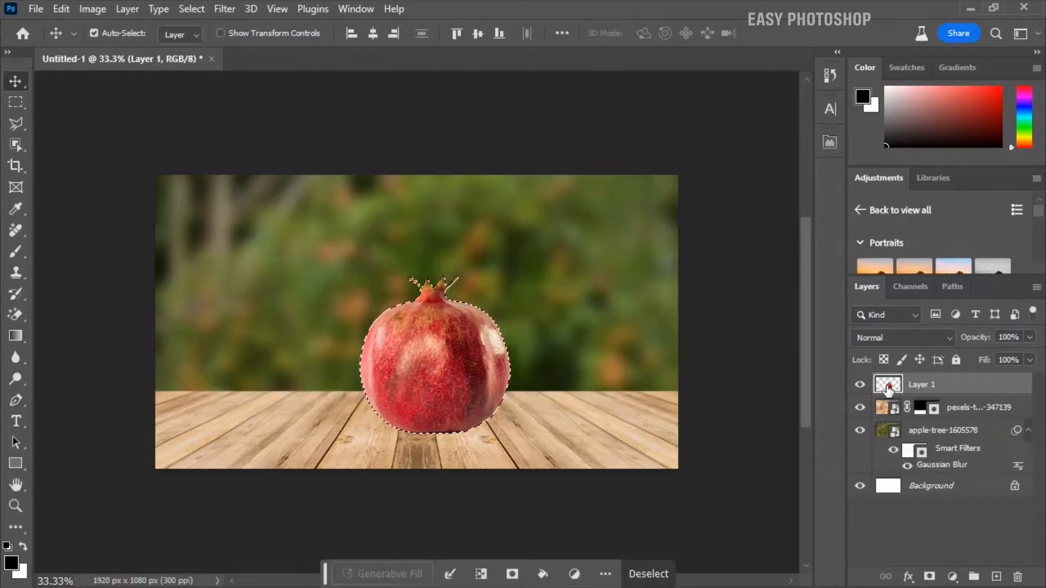
left_click(21, 103)
key("alt")
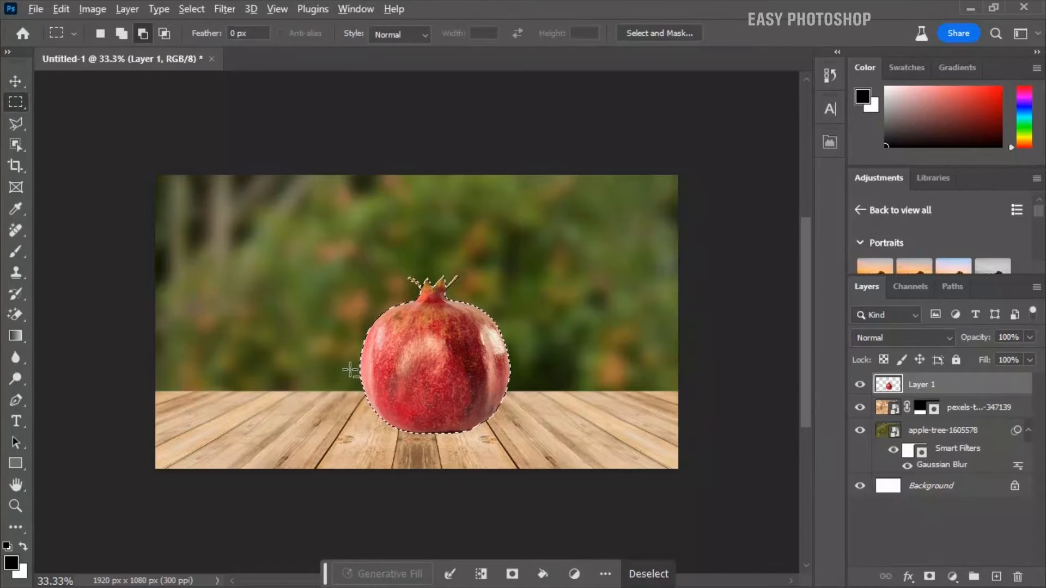
left_click_drag(353, 369, 519, 444)
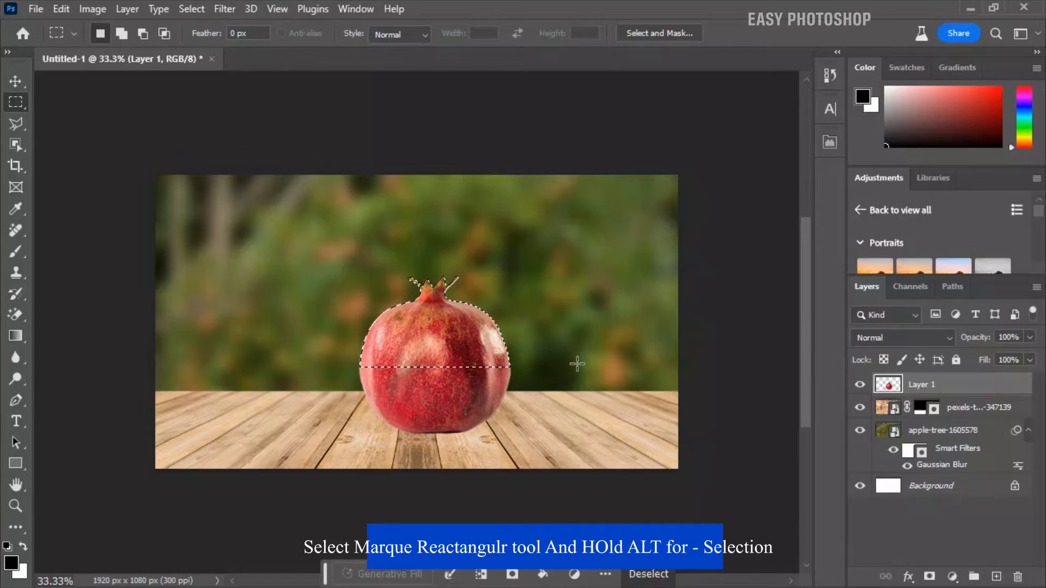
right_click(451, 336)
left_click(511, 330)
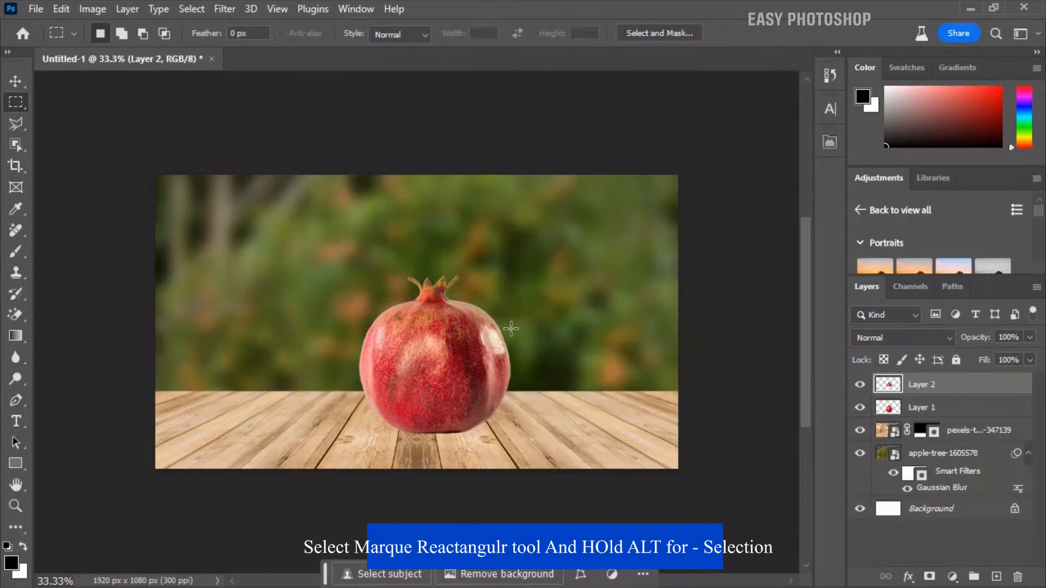
Hide the upper-half layer, Layer 2, and select everything outside its outline
left_click(884, 390, "ctrl")
left_click(860, 385)
left_click(481, 574)
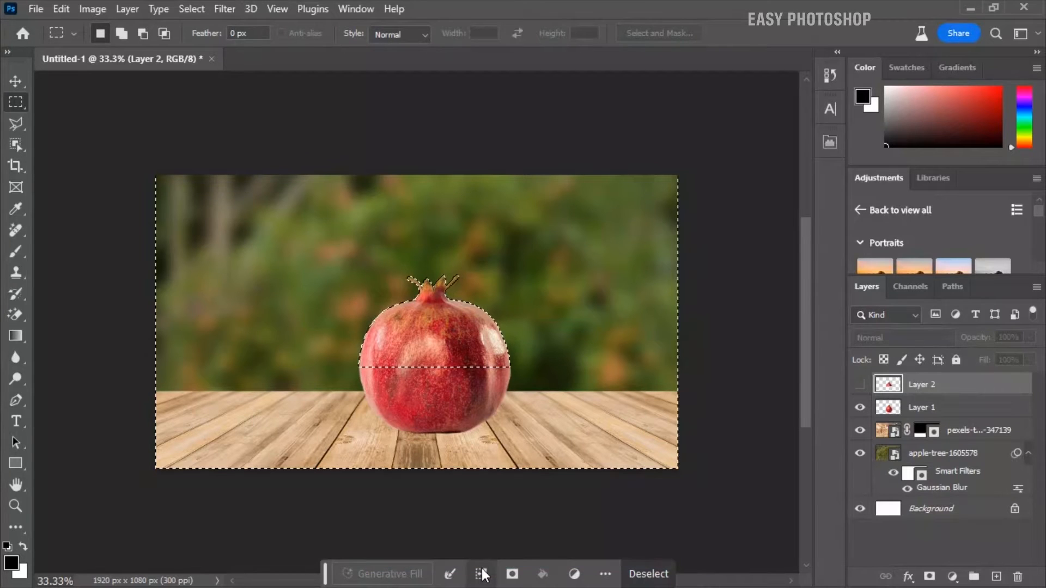
Mask Layer 1 with the active selection so only the lower half remains, and show Layer 2 again
left_click(921, 408)
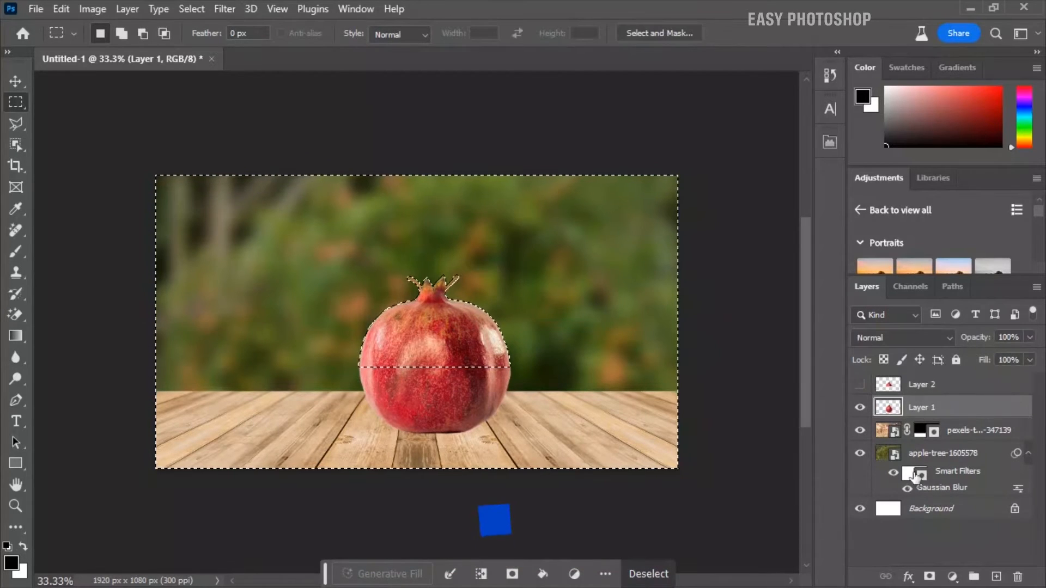
left_click(929, 576)
left_click(942, 386)
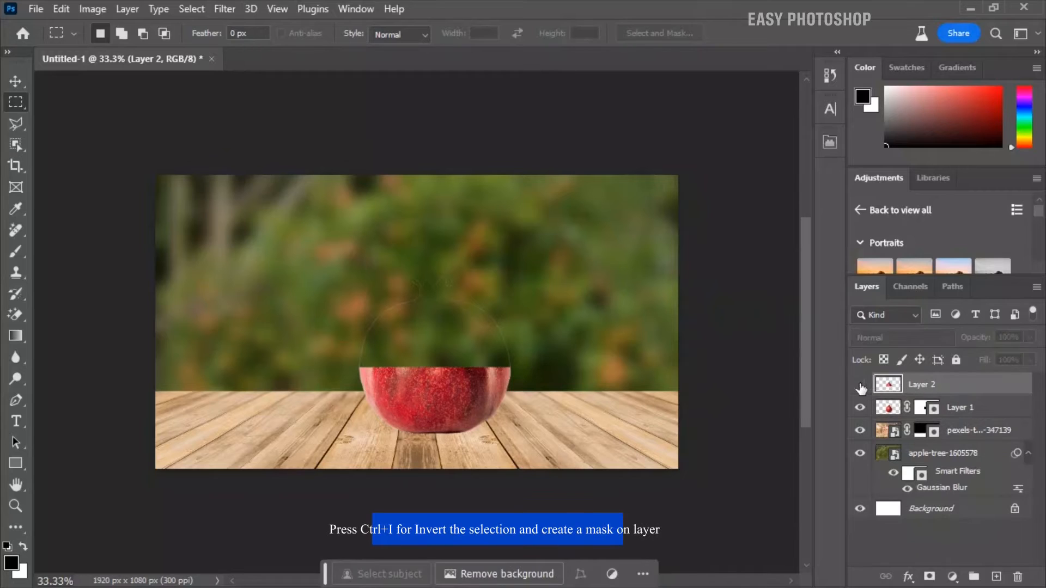
left_click(860, 385)
Set the blend mode of the upper half in Layer 2 to Screen and desaturate it
left_click(874, 337)
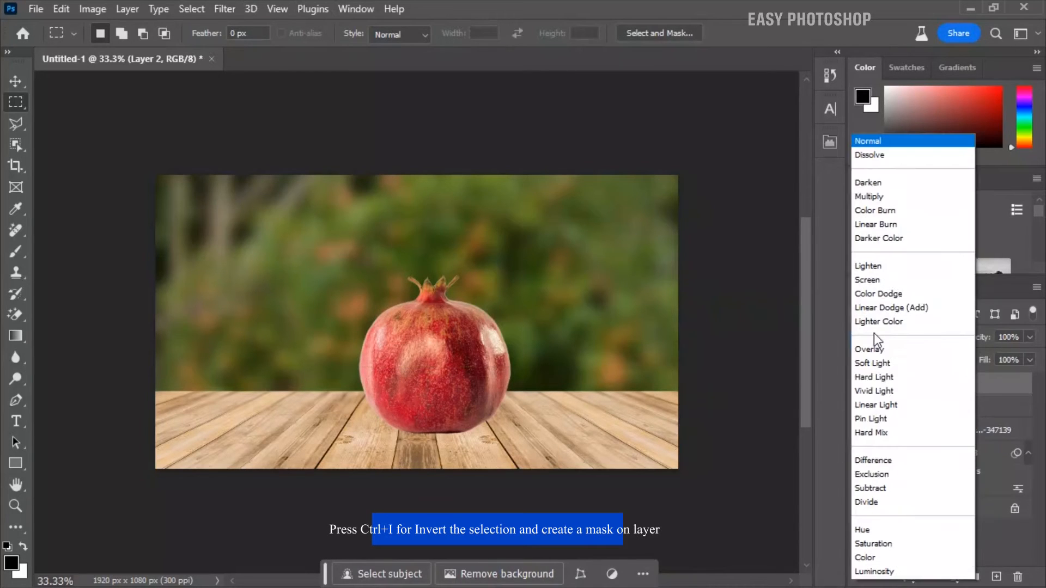
left_click(867, 279)
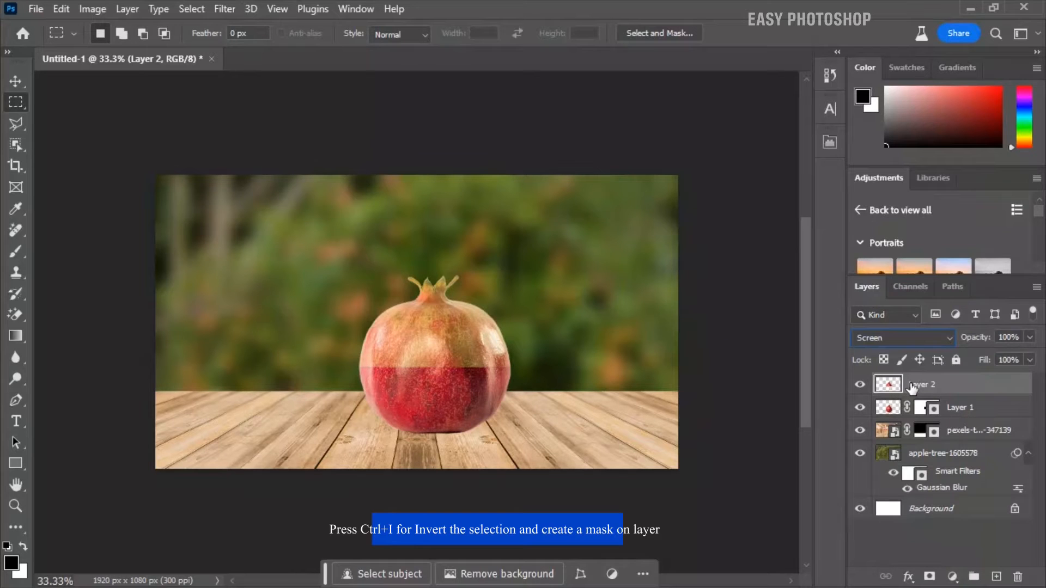
left_click(92, 9)
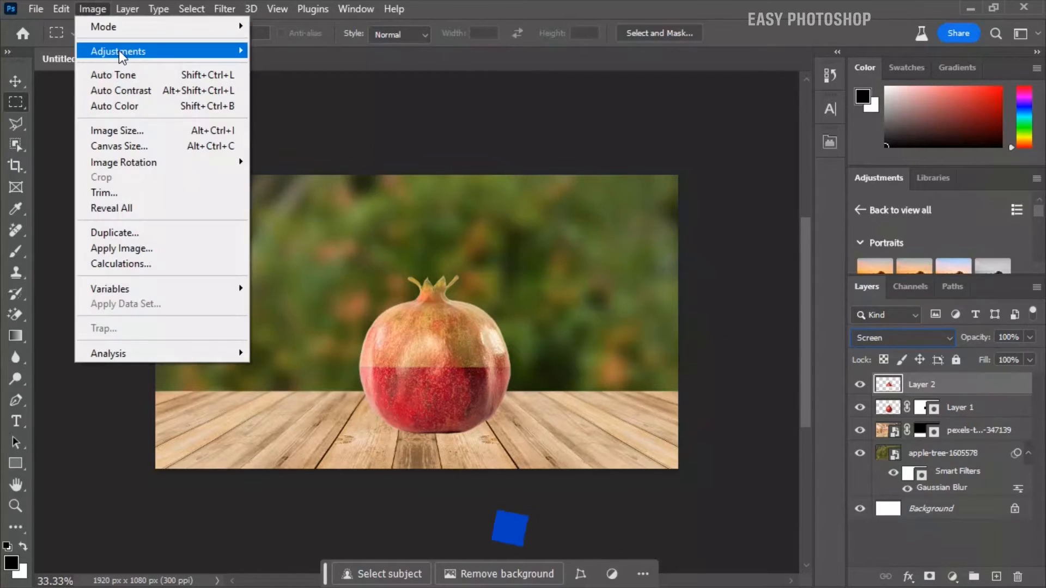
mouse_move(121, 51)
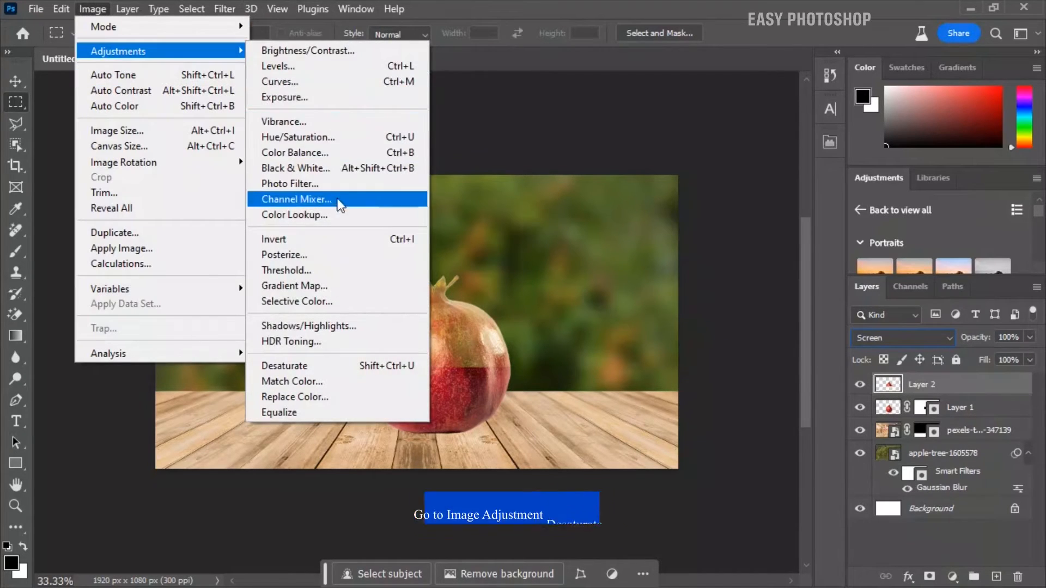
left_click(327, 366)
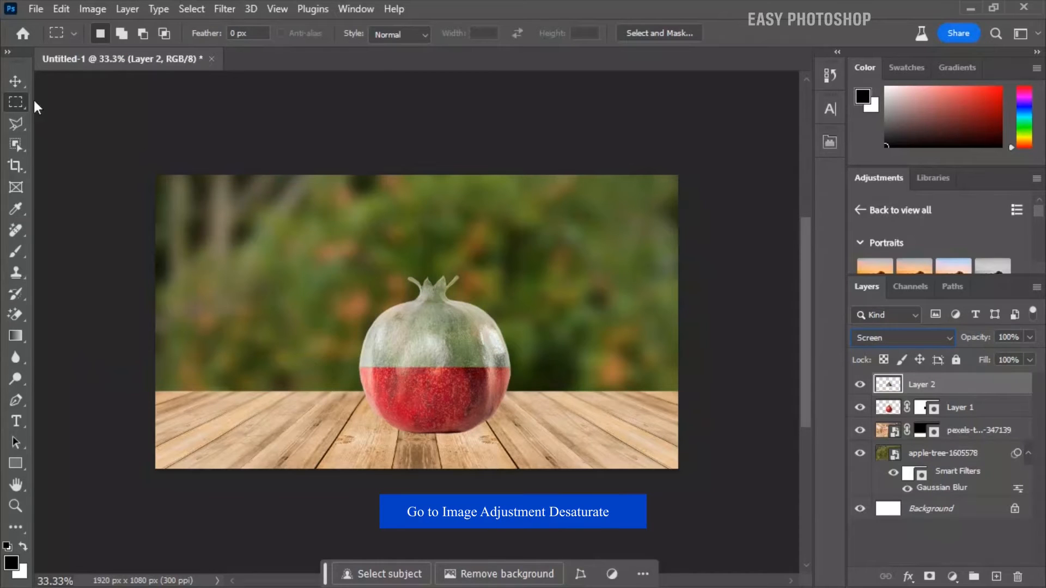
Place the image pexels-sabur-ahmed-jishan-11633656 as an embedded layer at its default size
left_click(15, 82)
left_click(35, 8)
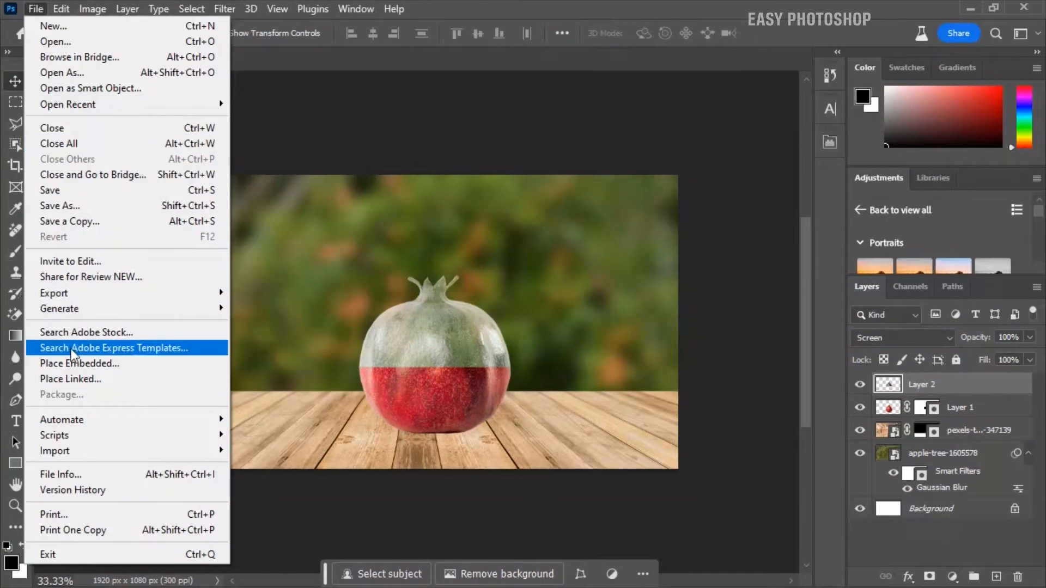
left_click(75, 363)
left_click(394, 172)
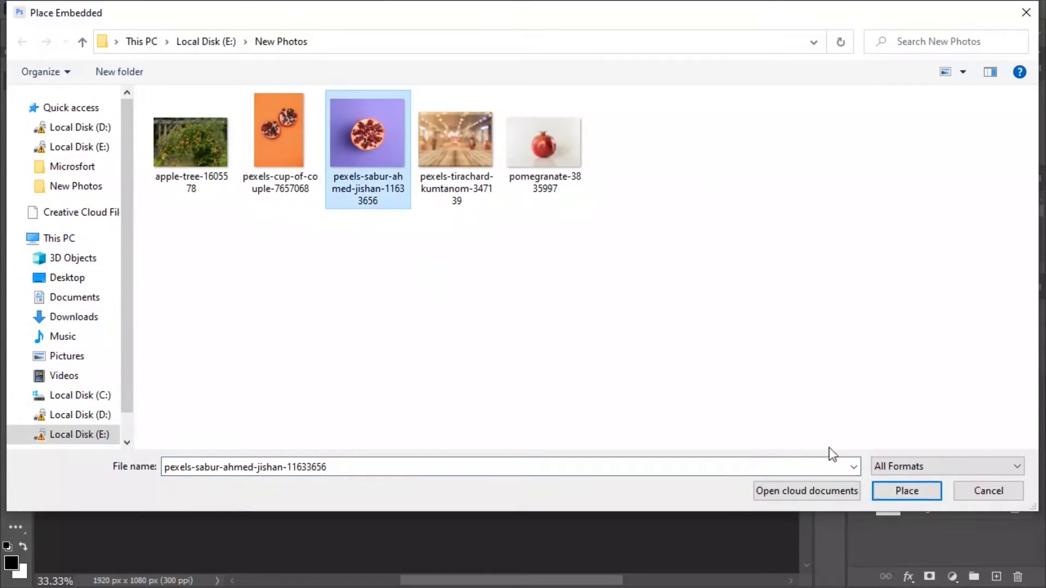
left_click(903, 492)
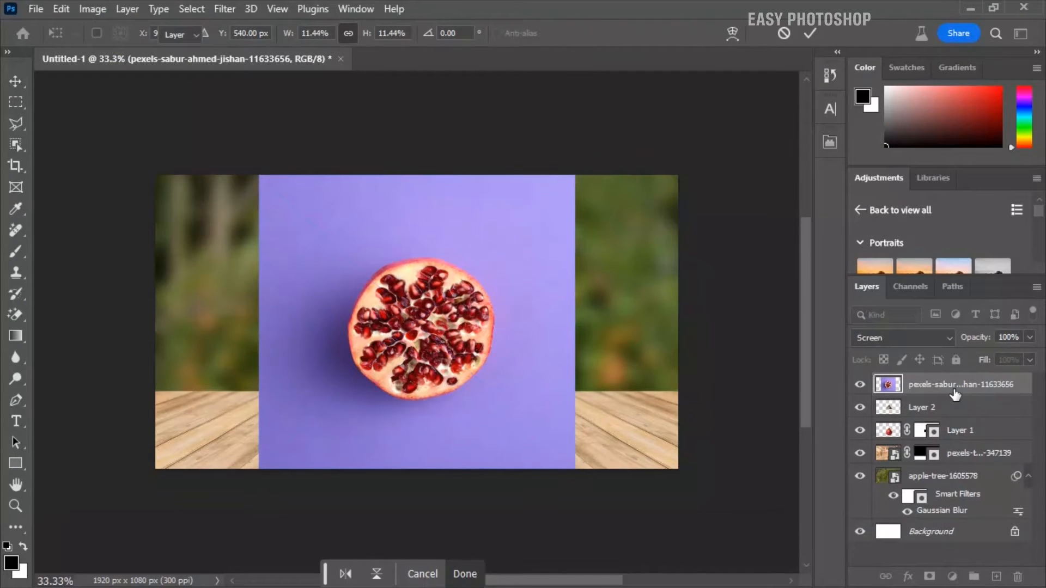
key("Return")
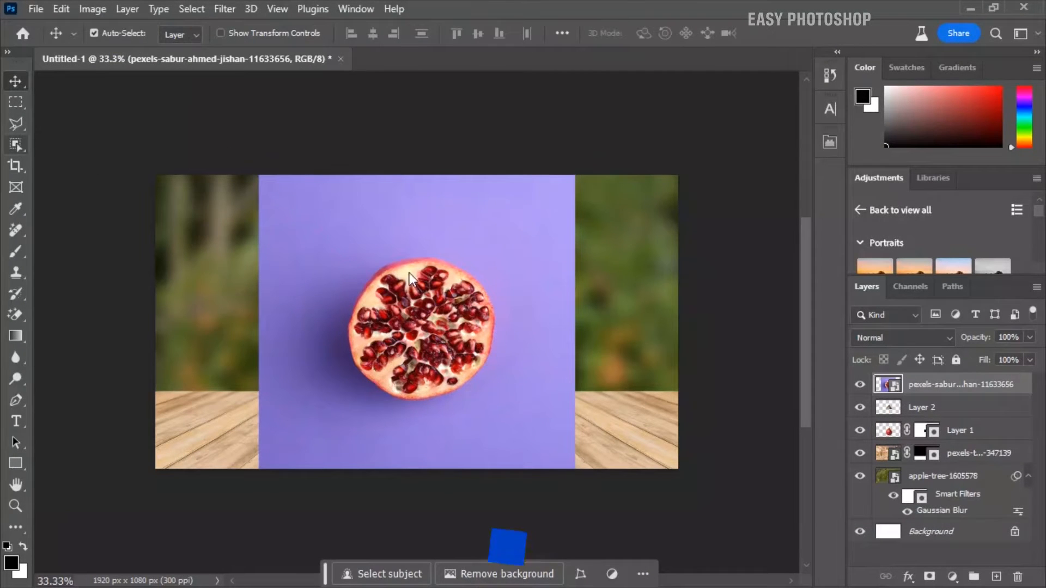
Select the cut pomegranate on the purple photo with the Object Selection tool and copy it to a new layer
key("w")
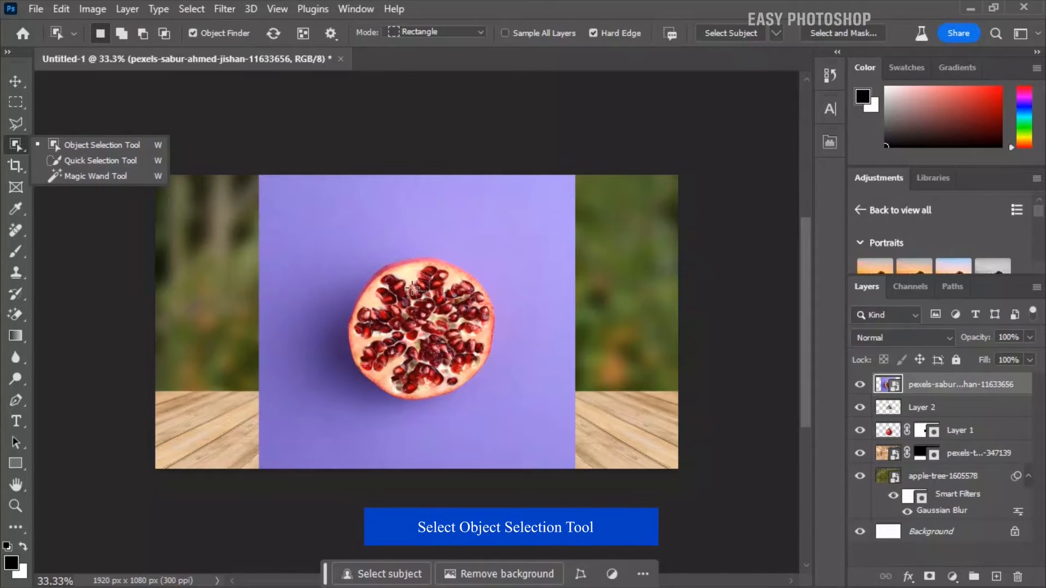
left_click(397, 279)
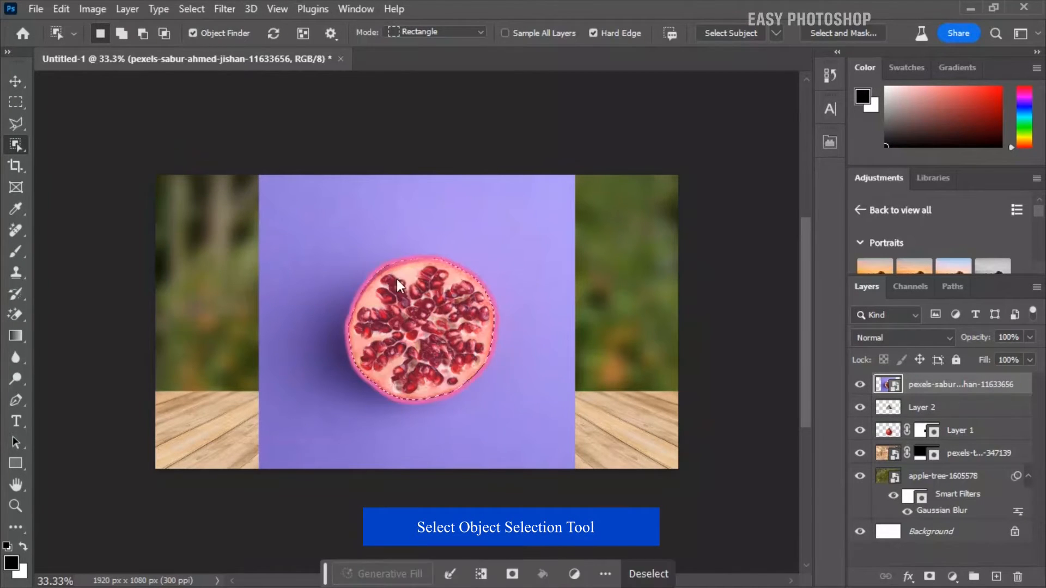
right_click(396, 279)
left_click(430, 326)
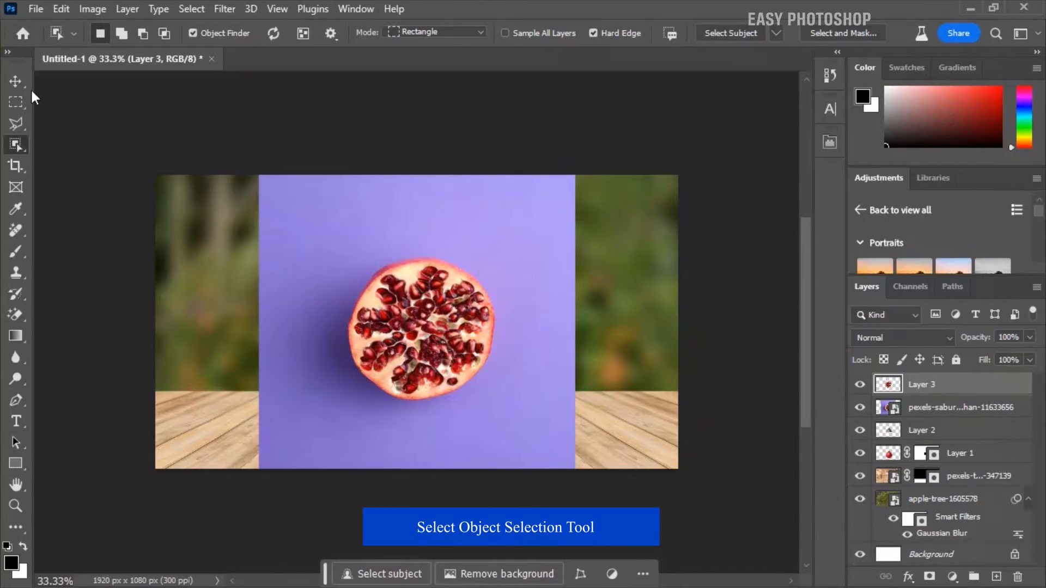
Delete the pexels-sabur-ahmed-jishan-11633656 photo layer
left_click(16, 81)
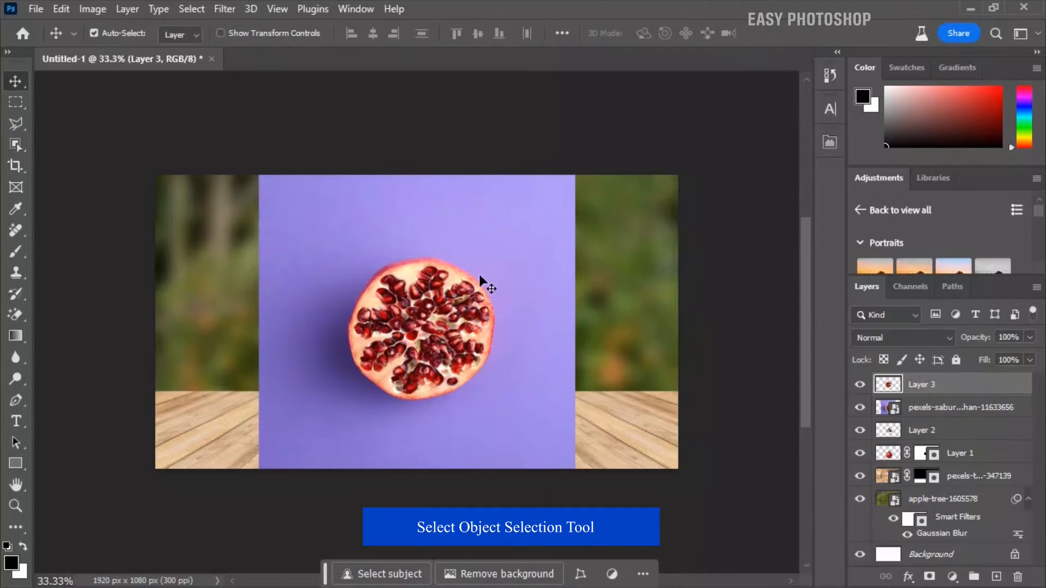
left_click(929, 412)
left_click(1016, 578)
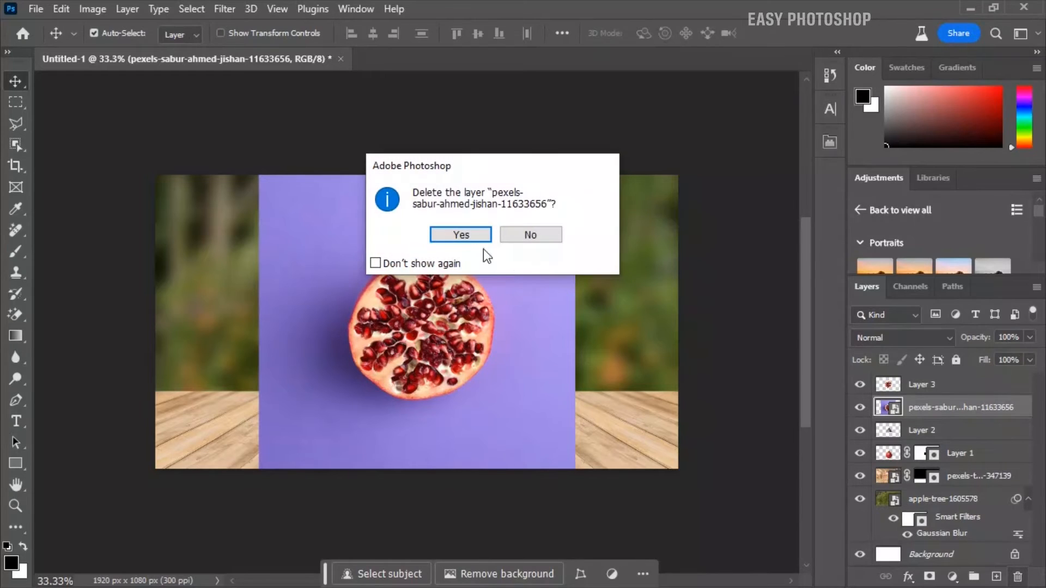
left_click(460, 235)
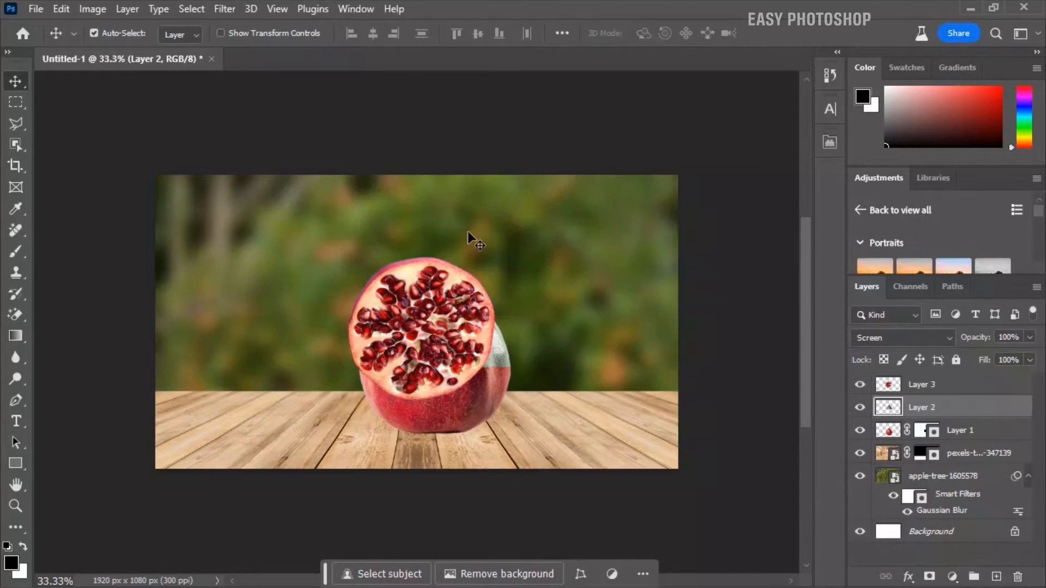
Flatten the cut face in Layer 3 to about 19% height without changing its width, and place it on the red lower half
left_click(942, 388)
key("ctrl+t")
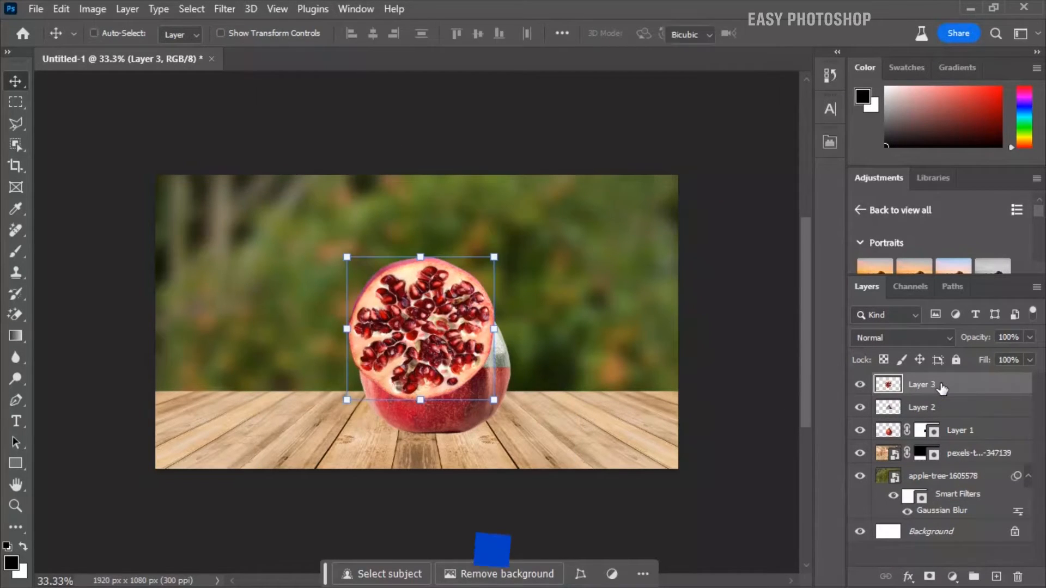
left_click_drag(423, 305, 451, 323)
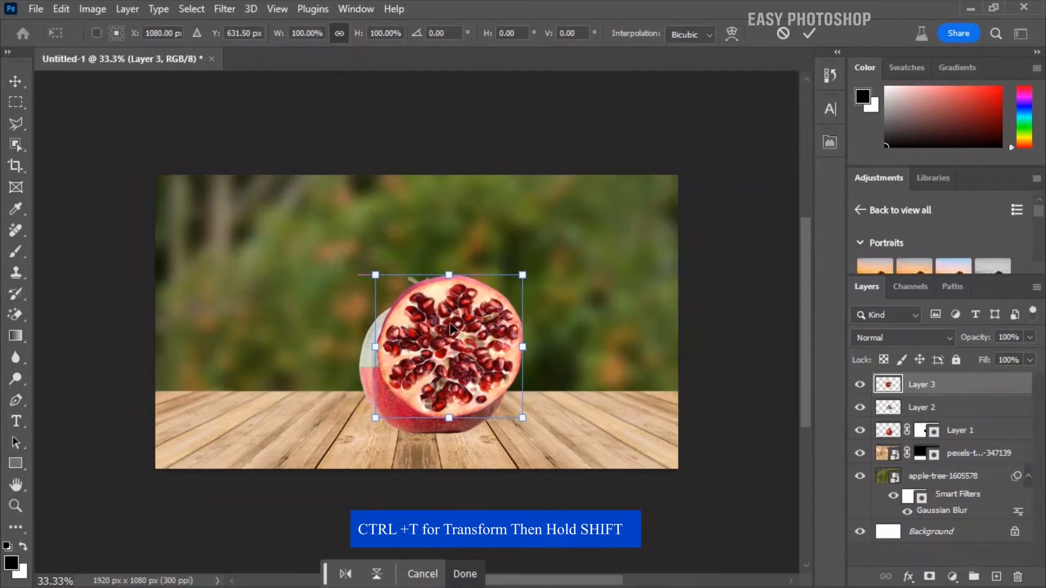
left_click_drag(448, 276, 438, 365)
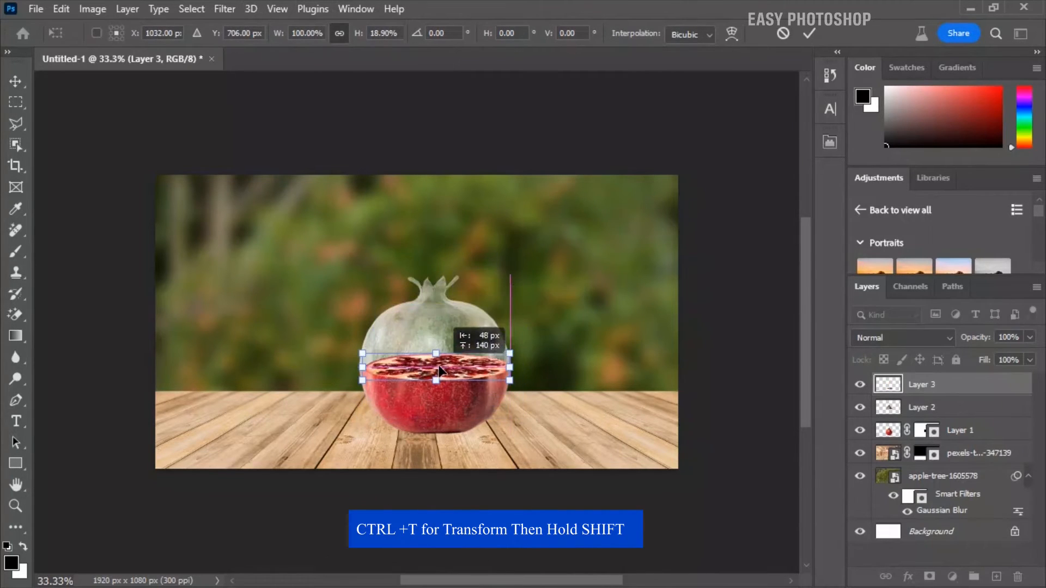
Fine-tune the flattened cut face's width, height and position so its edges meet the sides of the red lower half
key("ctrl+plus")
key("ctrl+plus")
left_click_drag(307, 413, 295, 411)
left_click_drag(602, 413, 588, 341)
key("ctrl+plus")
key("Return")
key("ctrl+t")
left_click_drag(690, 390, 691, 391)
left_click_drag(623, 404, 623, 407)
key("Return")
key("ctrl+minus")
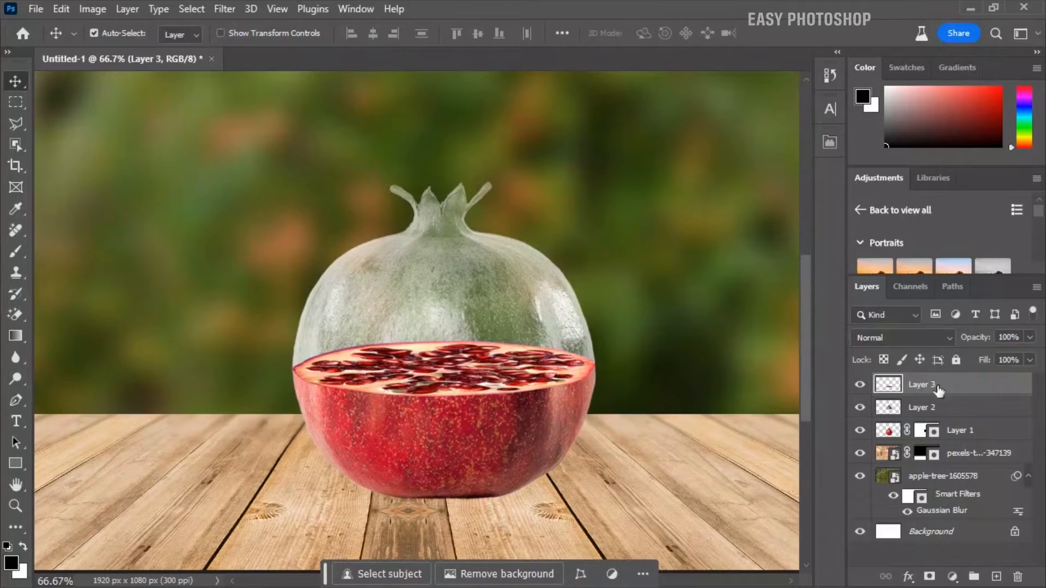
Move Layer 2 above Layer 3 and warp its lower edge to follow the front curve of the cut face
left_click(951, 413)
left_click_drag(937, 410, 936, 384)
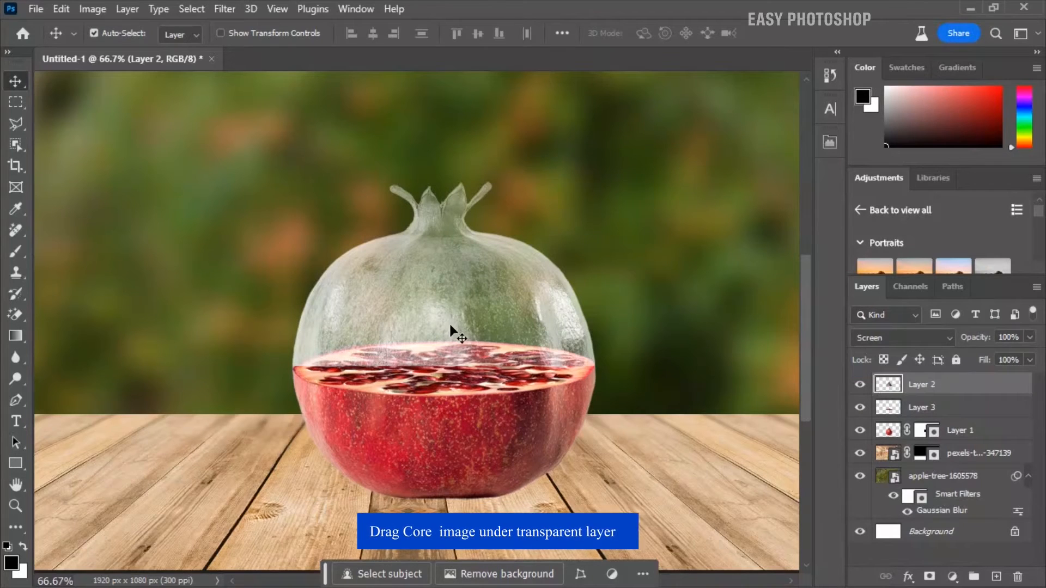
key("ctrl")
key("ctrl+t")
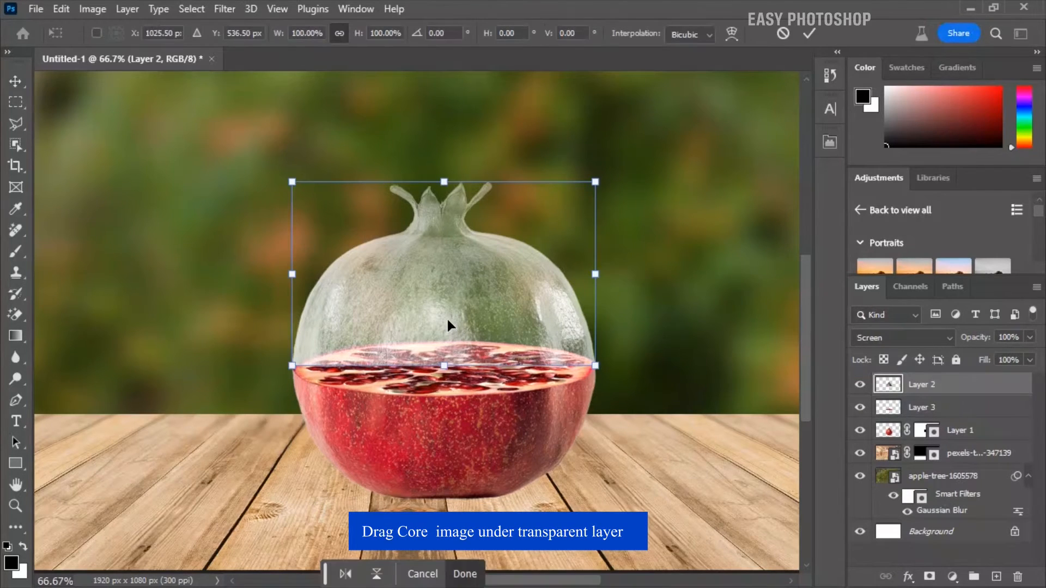
left_click(733, 33)
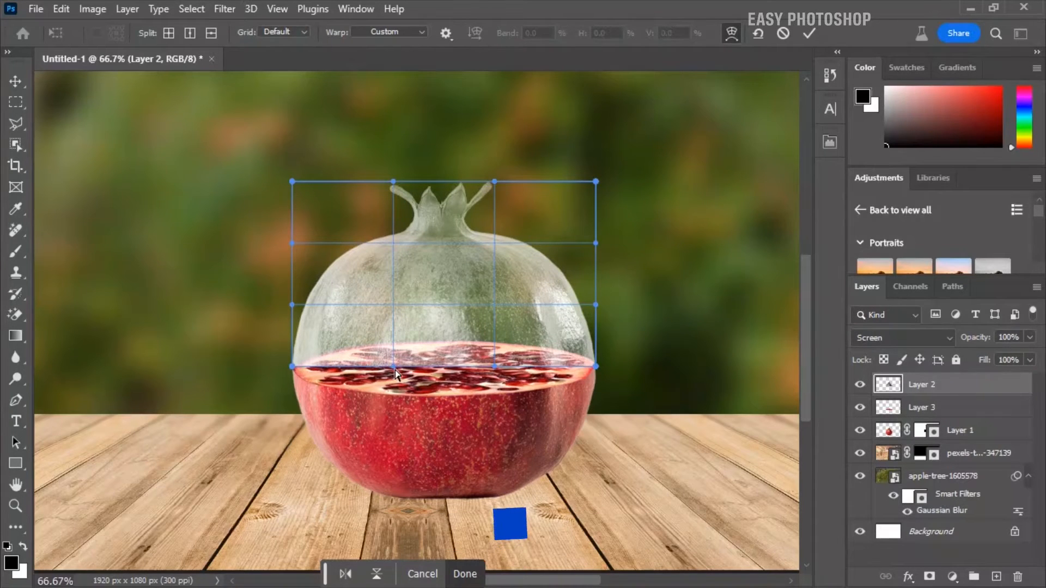
left_click_drag(390, 368, 320, 422)
left_click_drag(494, 367, 574, 395)
left_click_drag(320, 421, 304, 414)
key("Return")
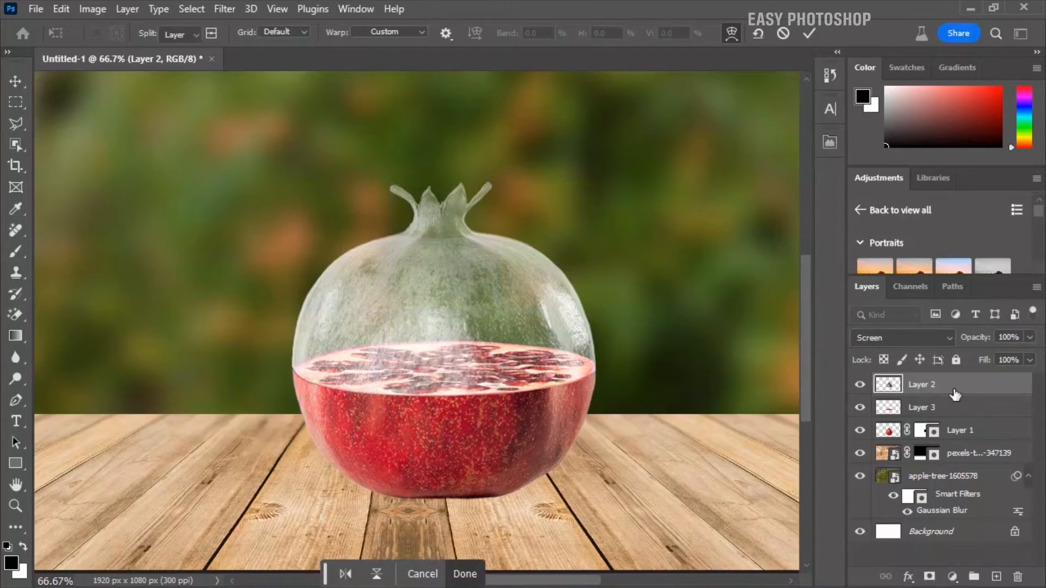
left_click(860, 384)
left_click(860, 385)
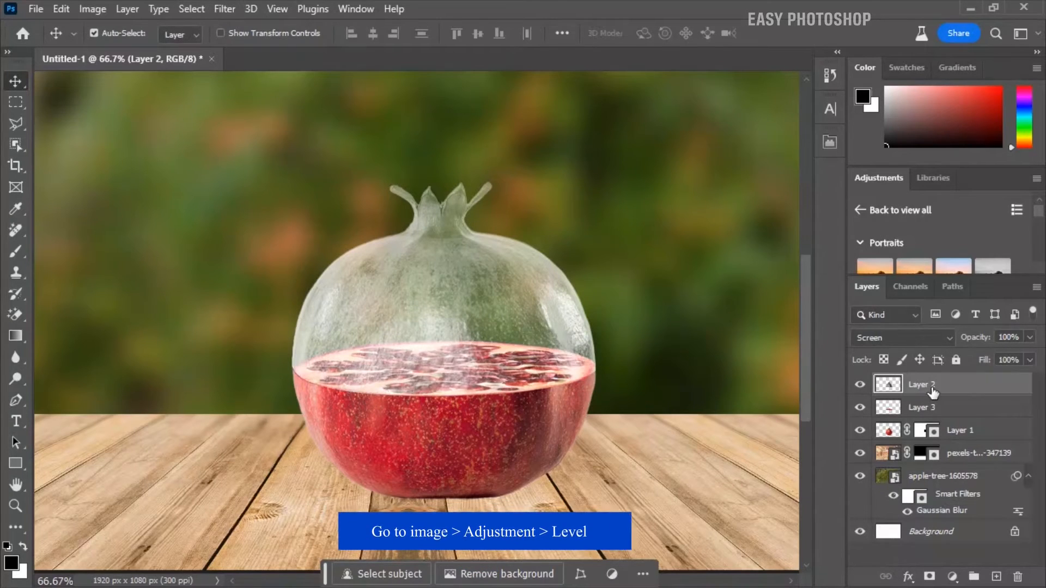
Apply Levels to Layer 2 with input levels 26, 1.17 and 237
left_click(93, 9)
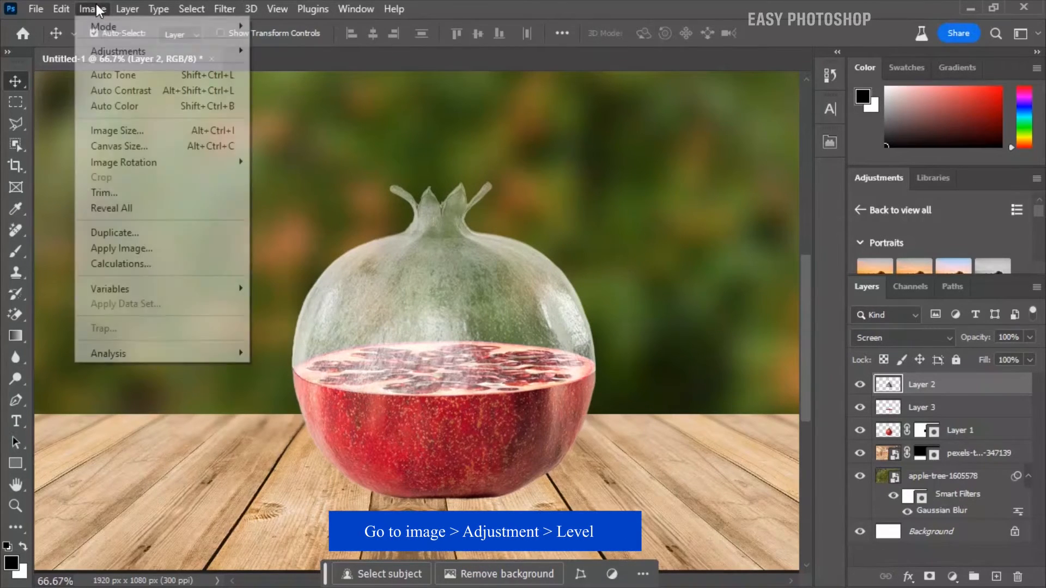
mouse_move(181, 56)
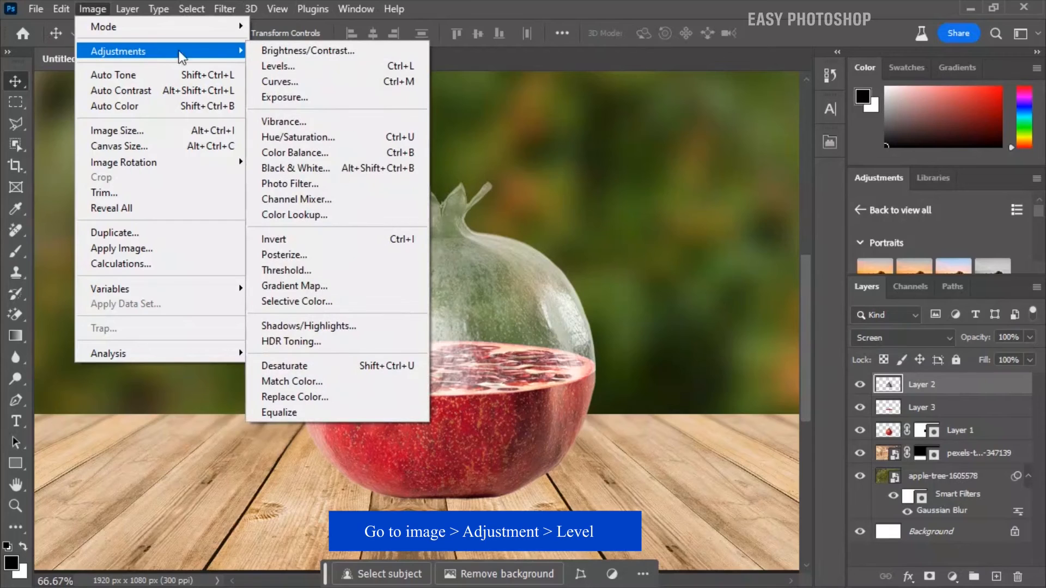
left_click(293, 66)
left_click_drag(656, 289, 682, 290)
left_click_drag(770, 288, 761, 289)
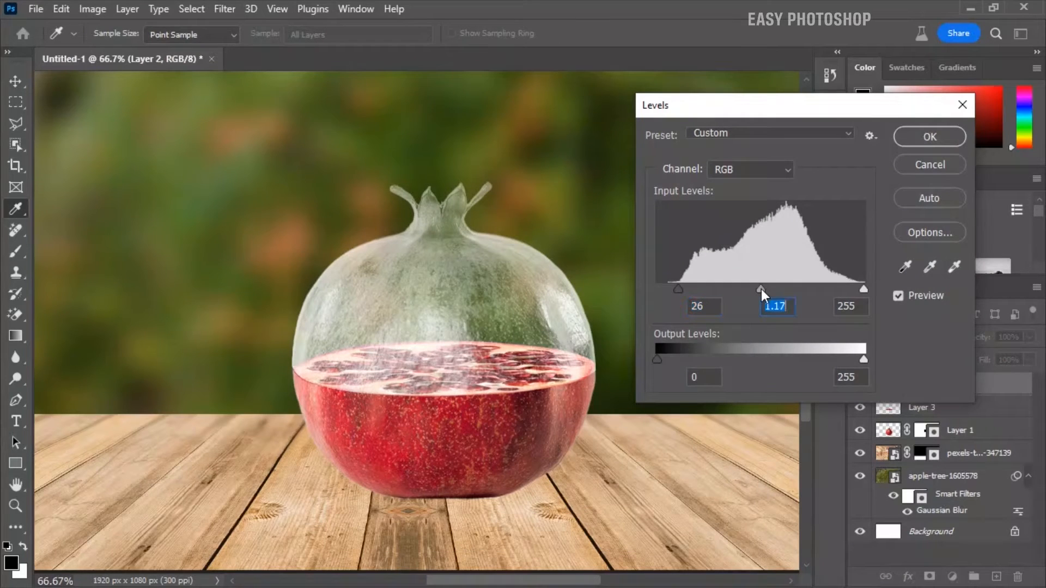
mouse_move(858, 285)
left_mouse_down()
mouse_move(837, 289)
mouse_move(848, 290)
left_mouse_up()
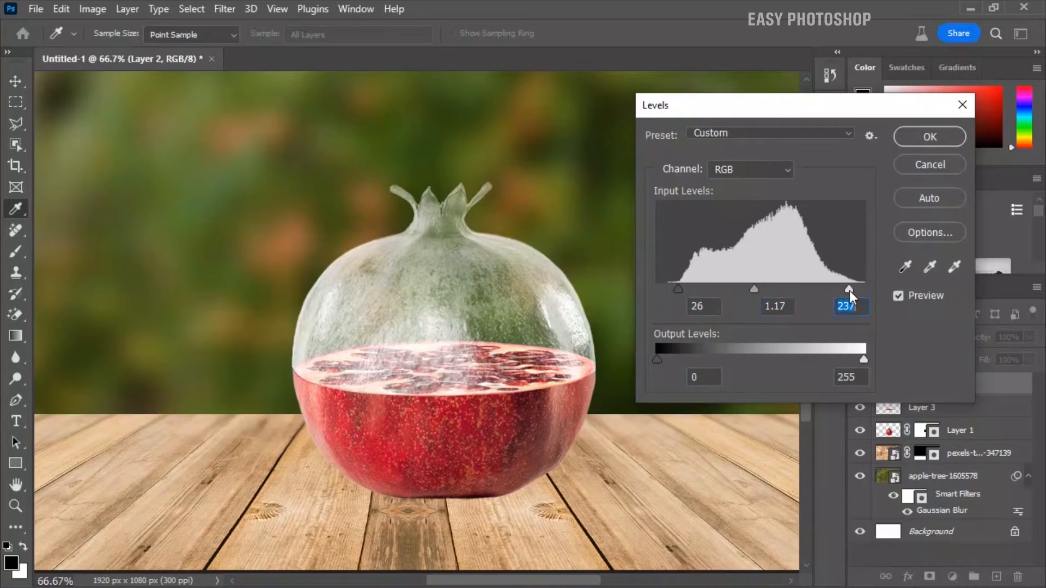
left_click(927, 136)
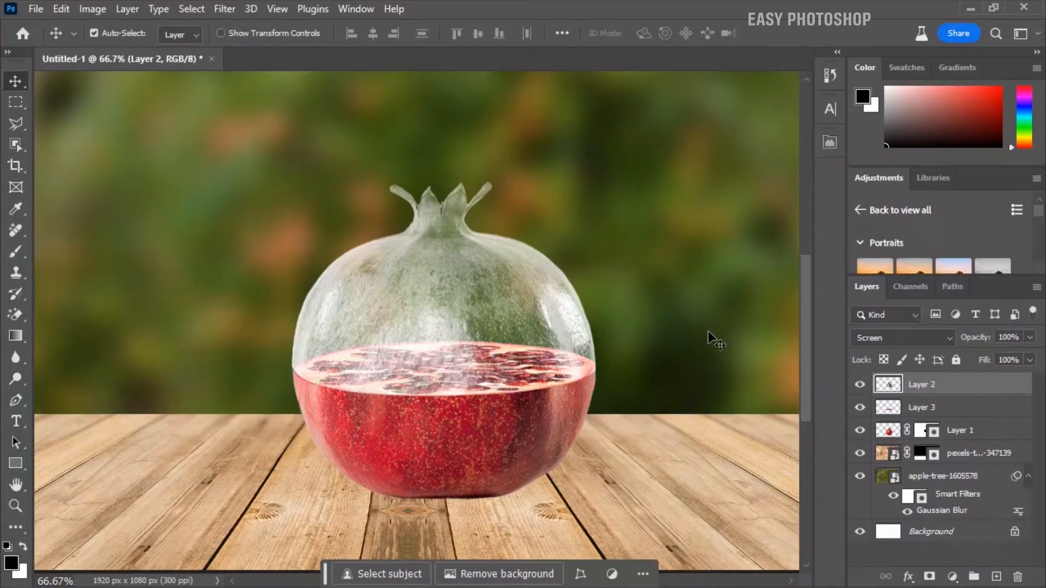
Add a new layer between the wooden tabletop and Layer 1, and set the Brush tool's flow to 5%
key("ctrl+minus")
key("ctrl+minus")
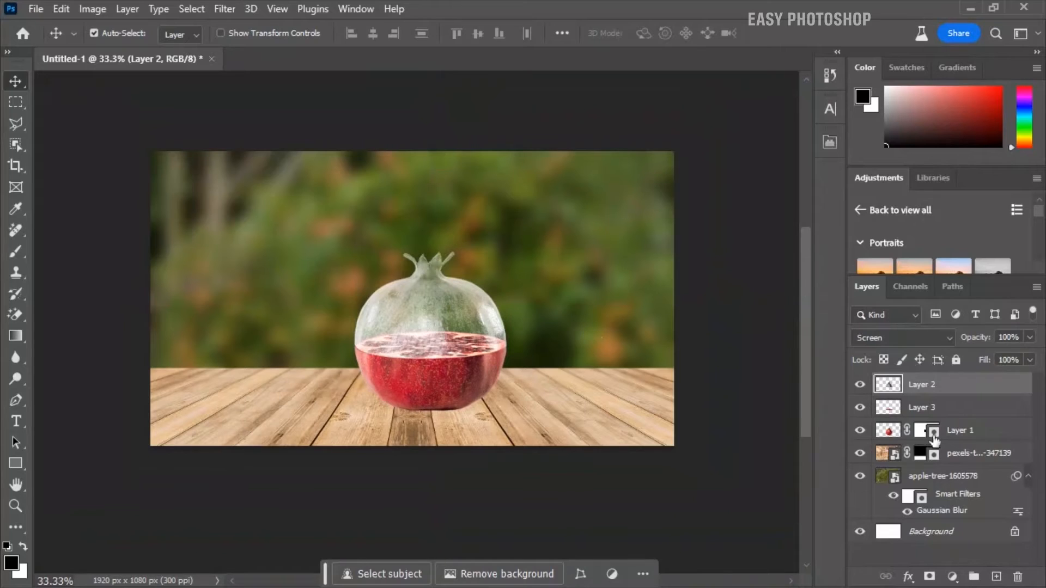
left_click(969, 459)
left_click(992, 576)
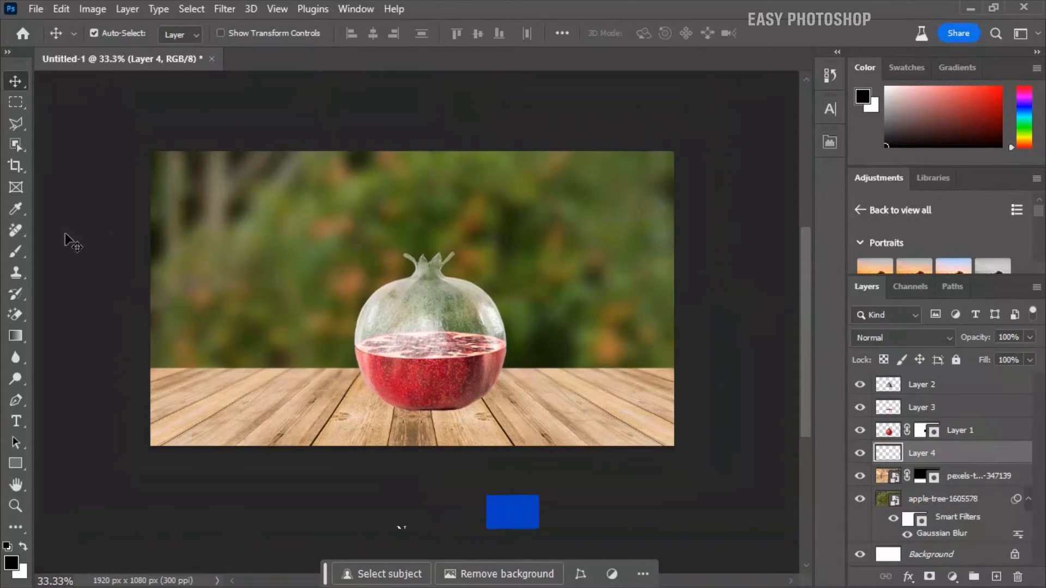
left_click(16, 251)
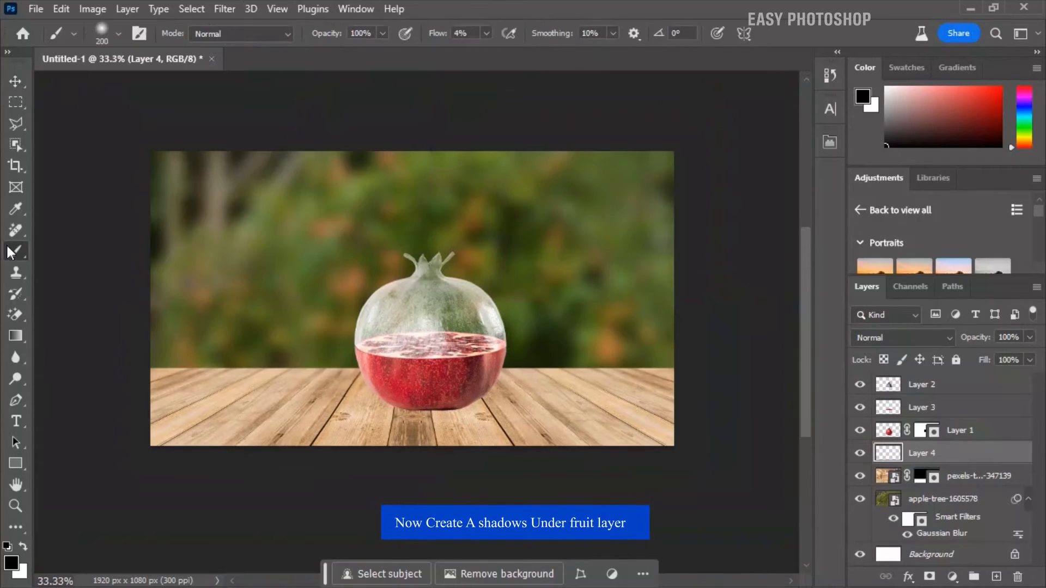
left_click(486, 33)
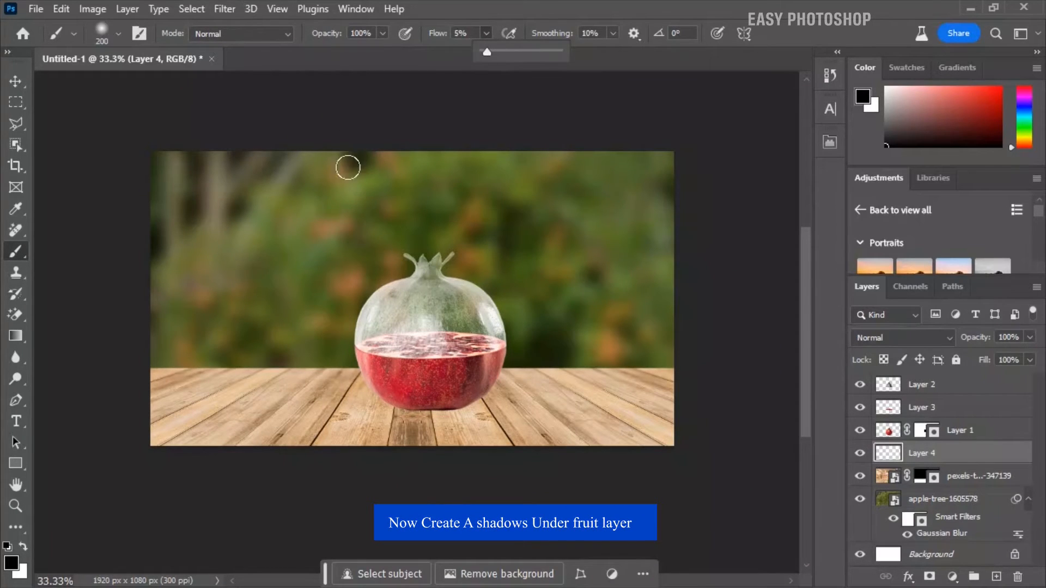
Paint a soft black shadow on Layer 4 beneath and around the base of the pomegranate on the wooden tabletop
left_click(23, 545)
left_click(24, 546)
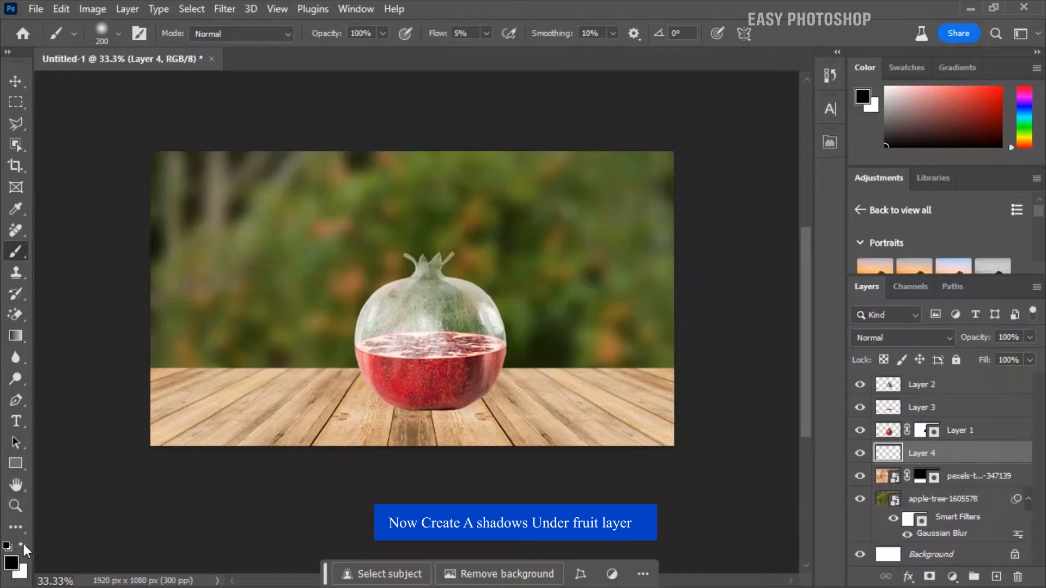
mouse_move(385, 405)
left_mouse_down()
mouse_move(439, 403)
mouse_move(360, 405)
mouse_move(406, 386)
mouse_move(428, 394)
mouse_move(432, 413)
mouse_move(478, 395)
mouse_move(419, 408)
mouse_move(436, 387)
mouse_move(402, 388)
mouse_move(388, 419)
mouse_move(378, 395)
mouse_move(416, 428)
mouse_move(411, 440)
mouse_move(465, 406)
mouse_move(469, 375)
mouse_move(462, 414)
mouse_move(448, 422)
mouse_move(451, 384)
mouse_move(383, 393)
mouse_move(423, 407)
mouse_move(362, 400)
mouse_move(478, 417)
mouse_move(423, 435)
mouse_move(482, 365)
mouse_move(455, 422)
mouse_move(484, 373)
mouse_move(477, 420)
left_mouse_up()
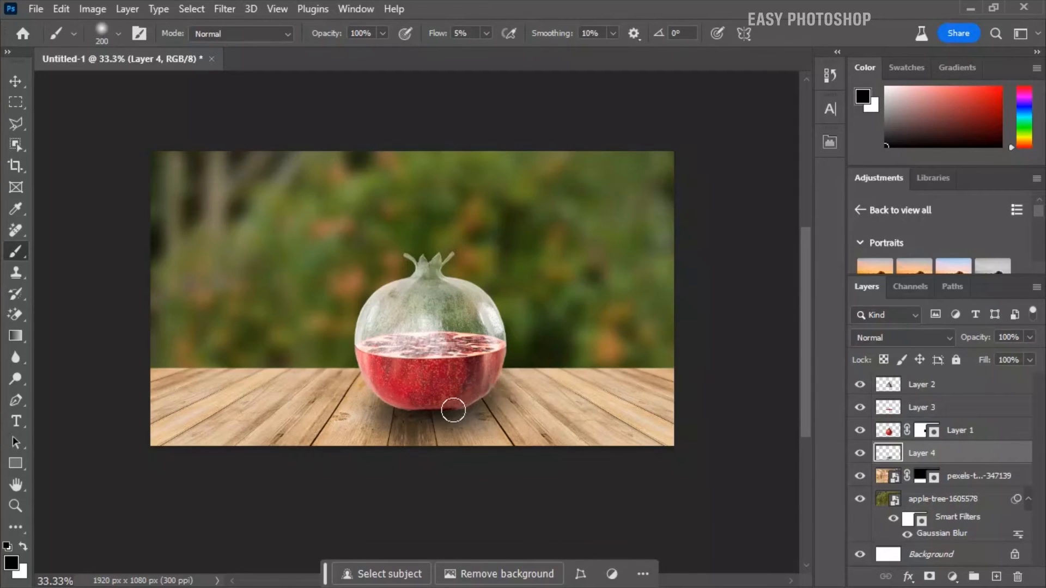
left_click(889, 431)
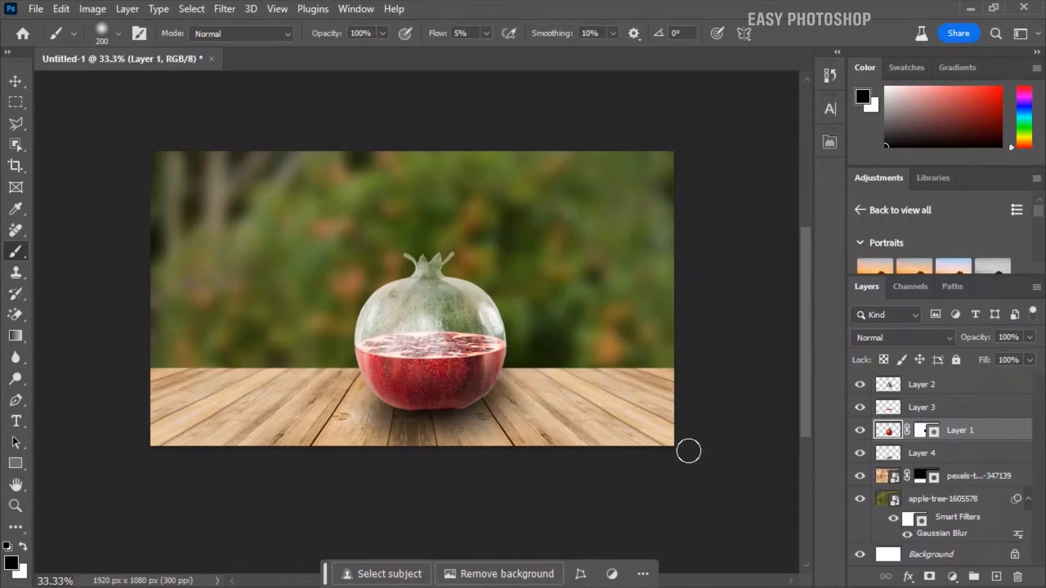
left_click(15, 81)
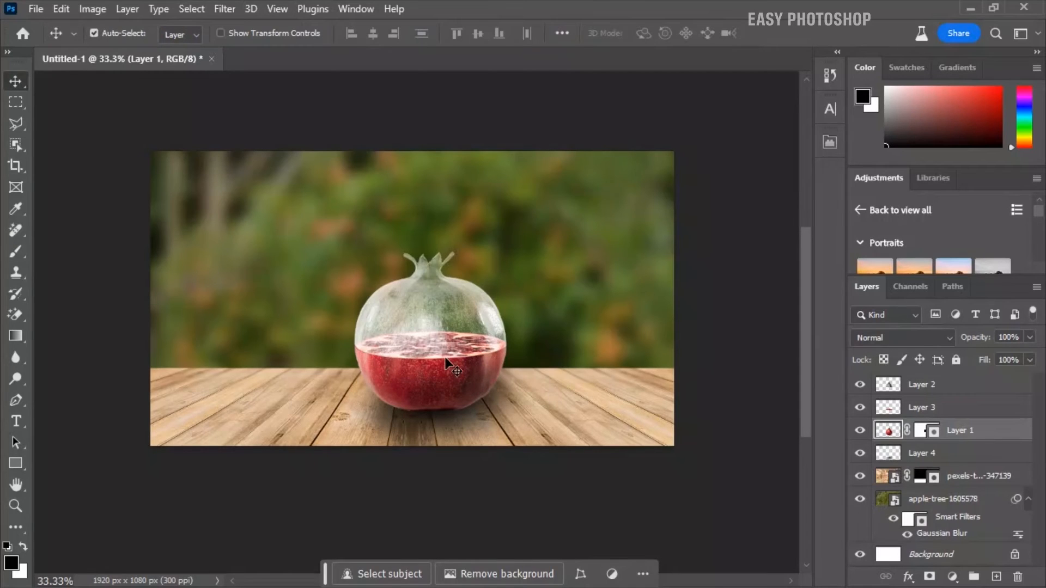
key("ctrl+plus")
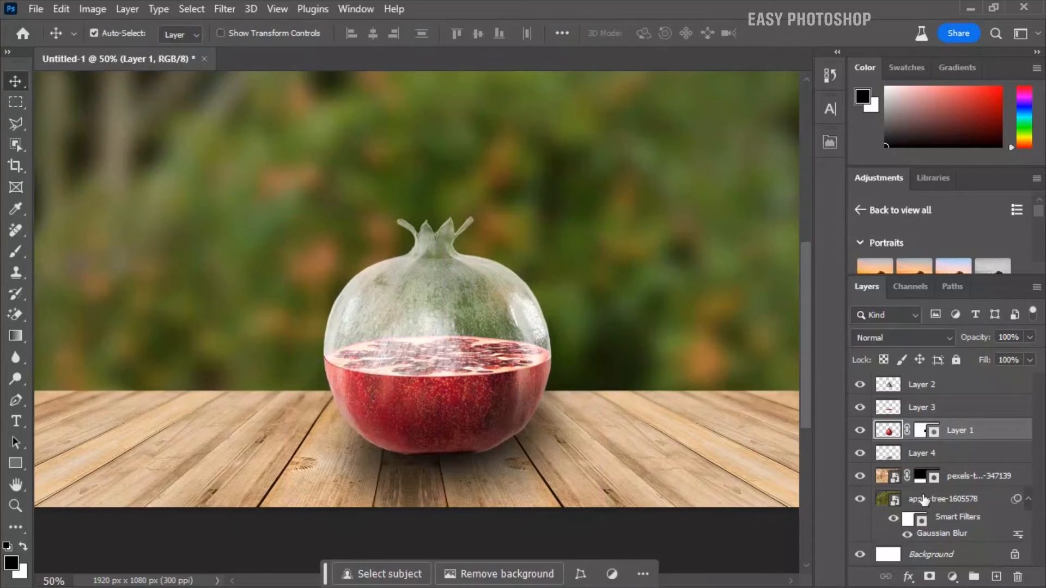
left_click(920, 384)
key("ctrl+minus")
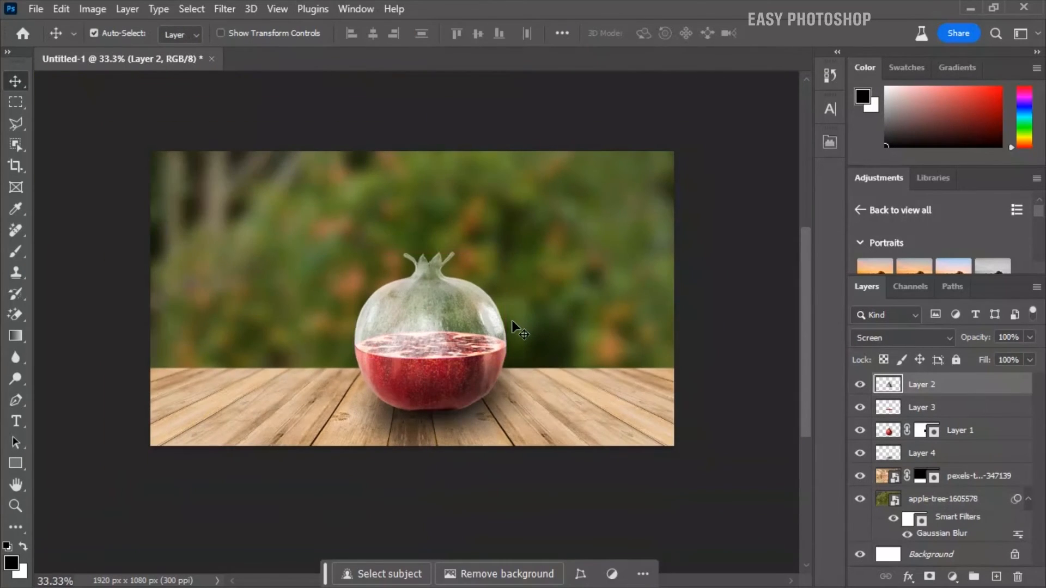
Start a Lens Flare on the apple-tree background layer, with the flare in the upper-left corner and brightness at 163%
left_click(936, 502)
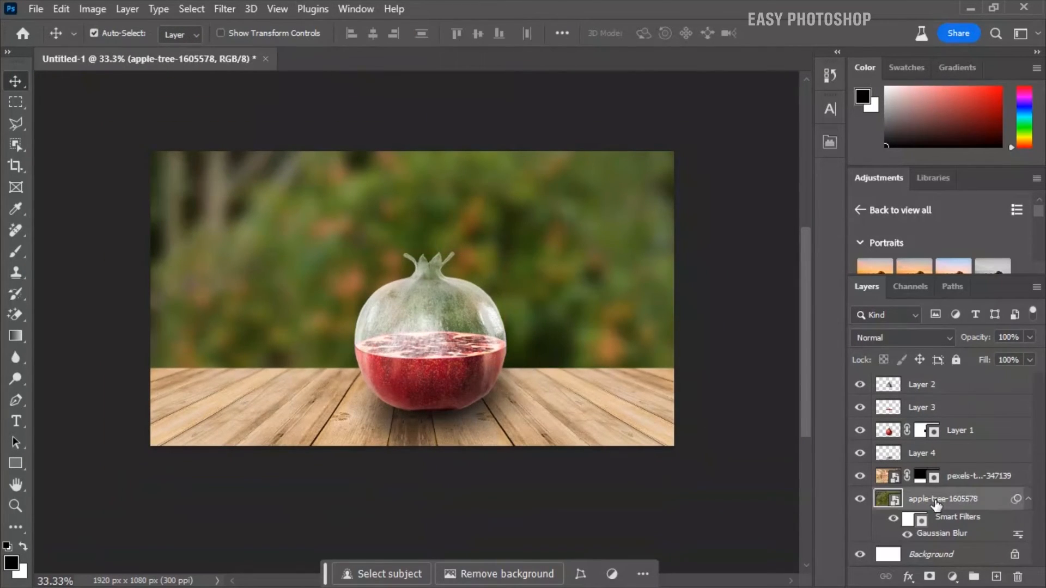
left_click(224, 10)
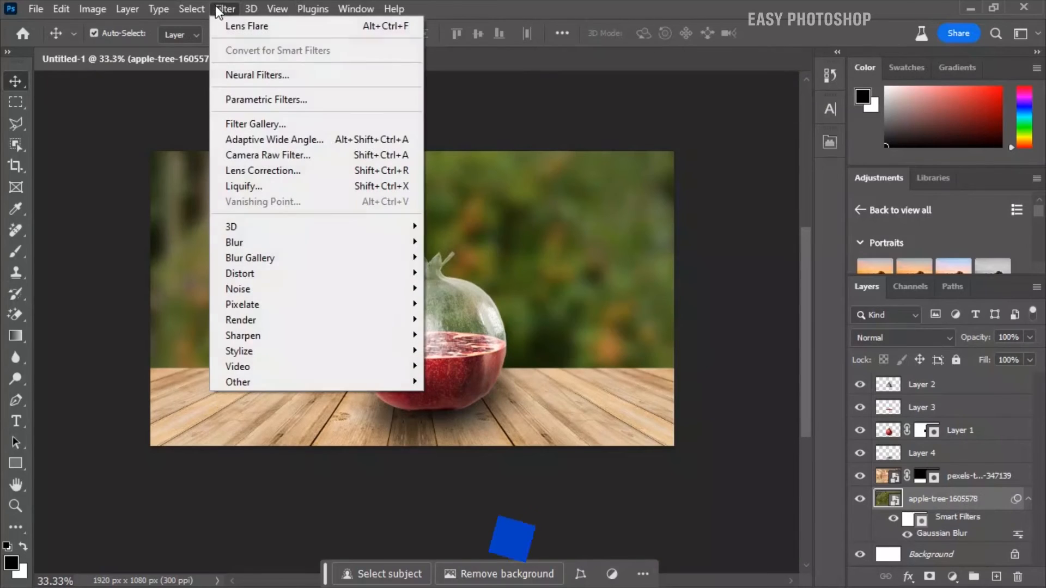
mouse_move(267, 319)
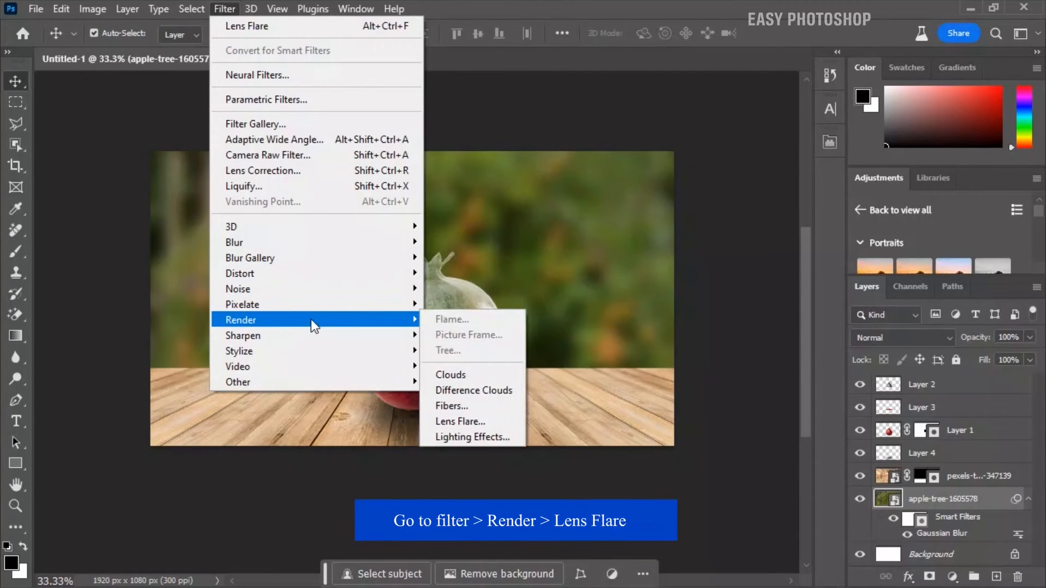
left_click(457, 421)
left_click(587, 157)
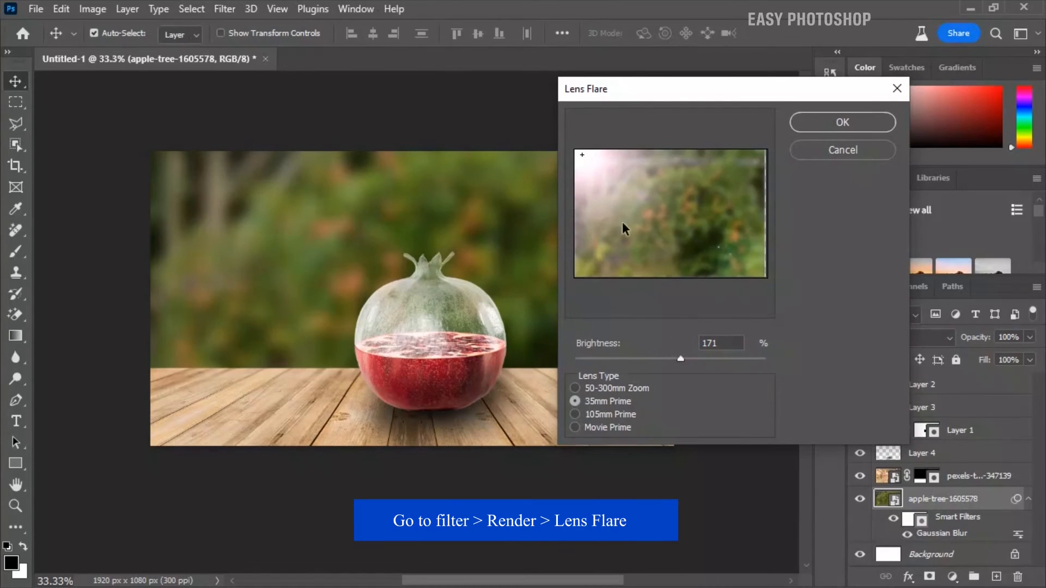
mouse_move(679, 359)
left_mouse_down()
mouse_move(665, 357)
mouse_move(685, 357)
mouse_move(673, 362)
left_mouse_up()
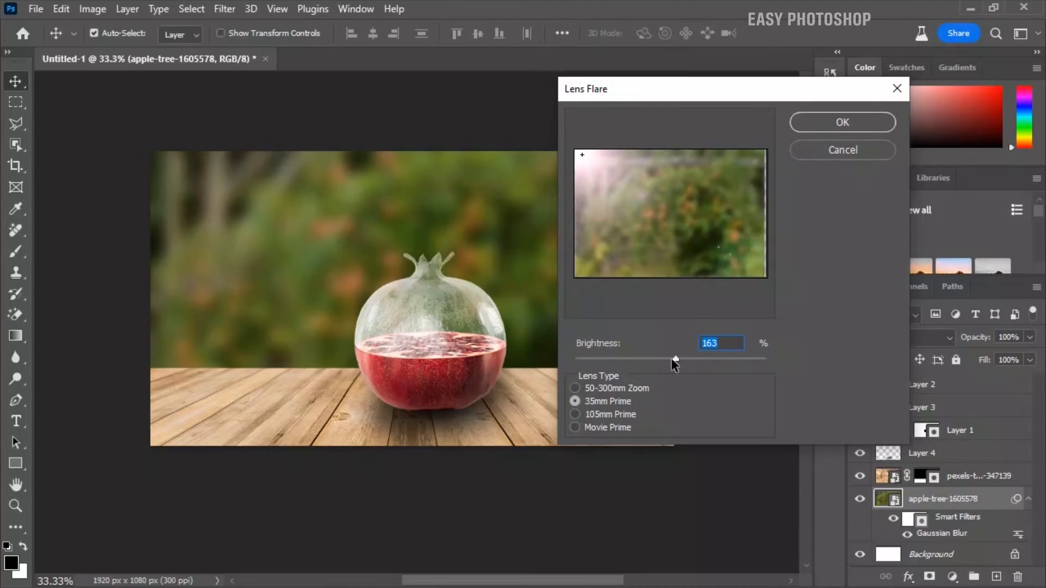
Compare the lens types, keep 35mm Prime, and apply the background's flare at 168% brightness
left_click(575, 414)
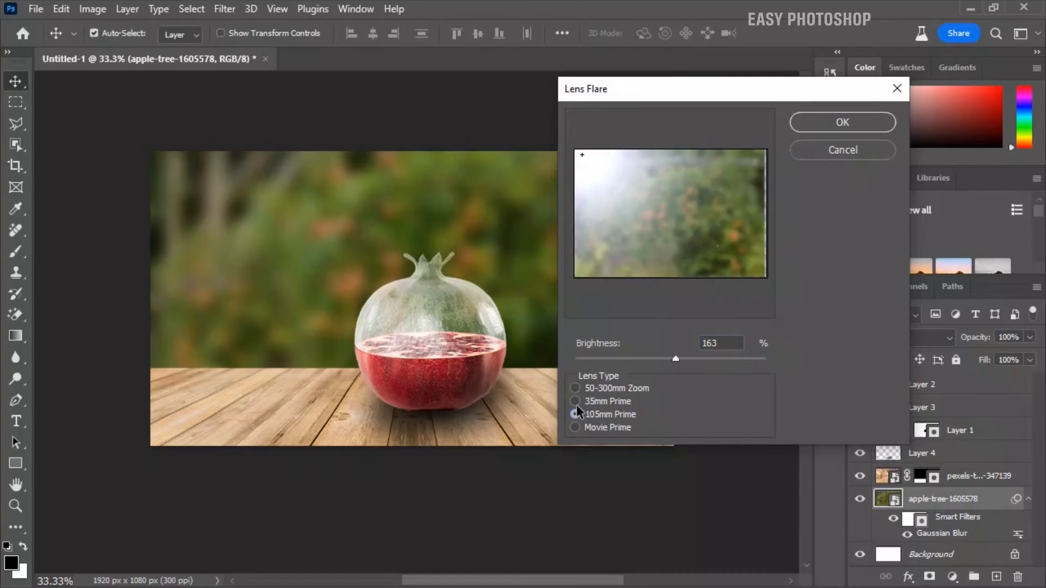
key("Up")
left_click(575, 428)
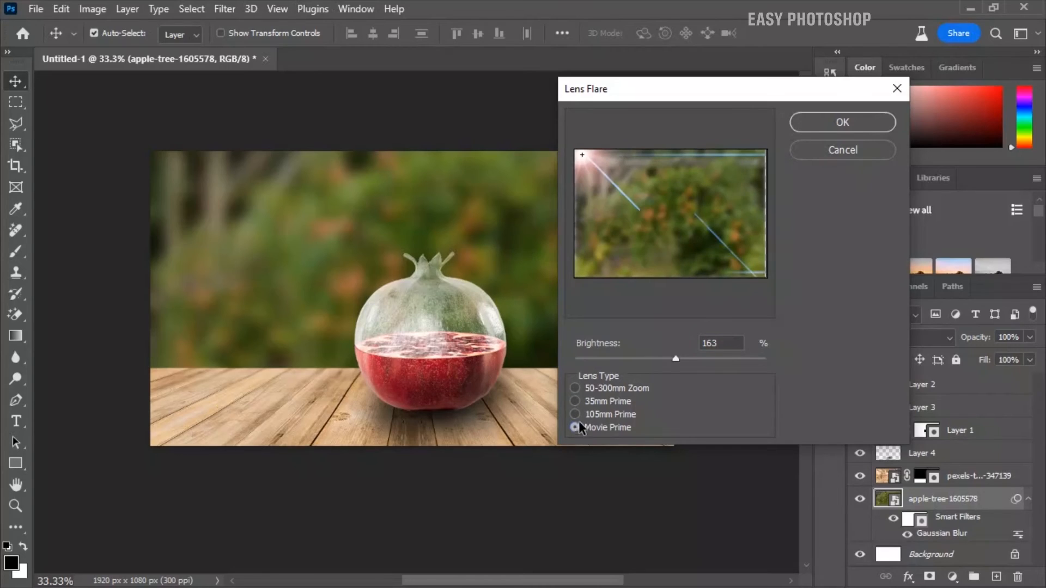
left_click(575, 388)
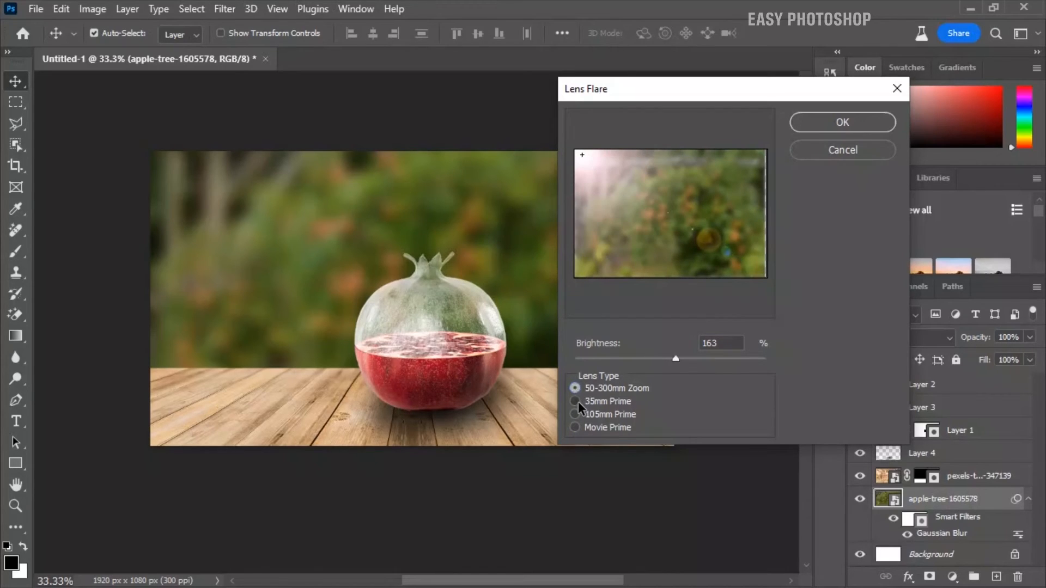
left_click(576, 401)
left_click(575, 415)
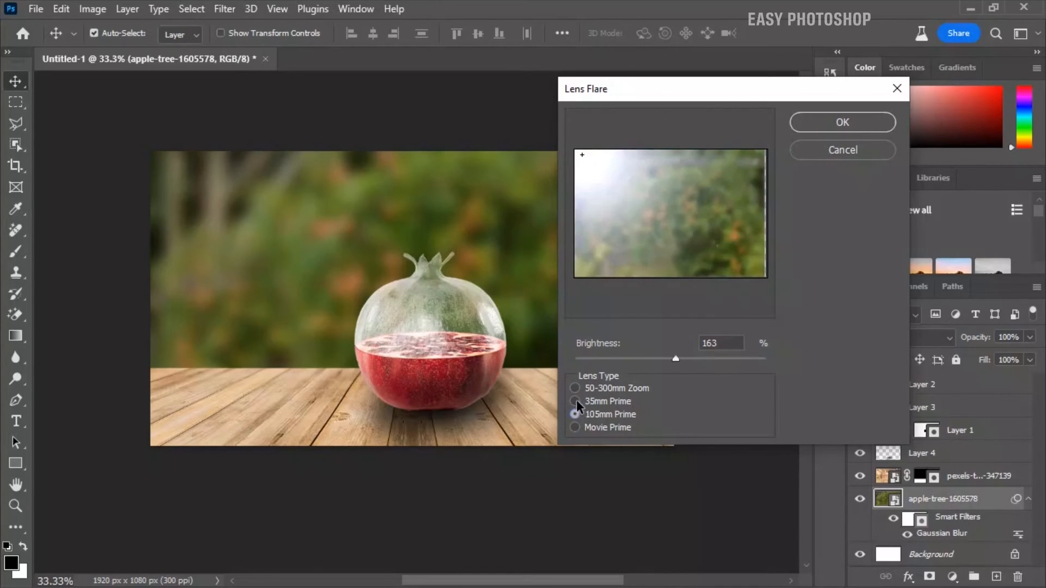
left_click(575, 401)
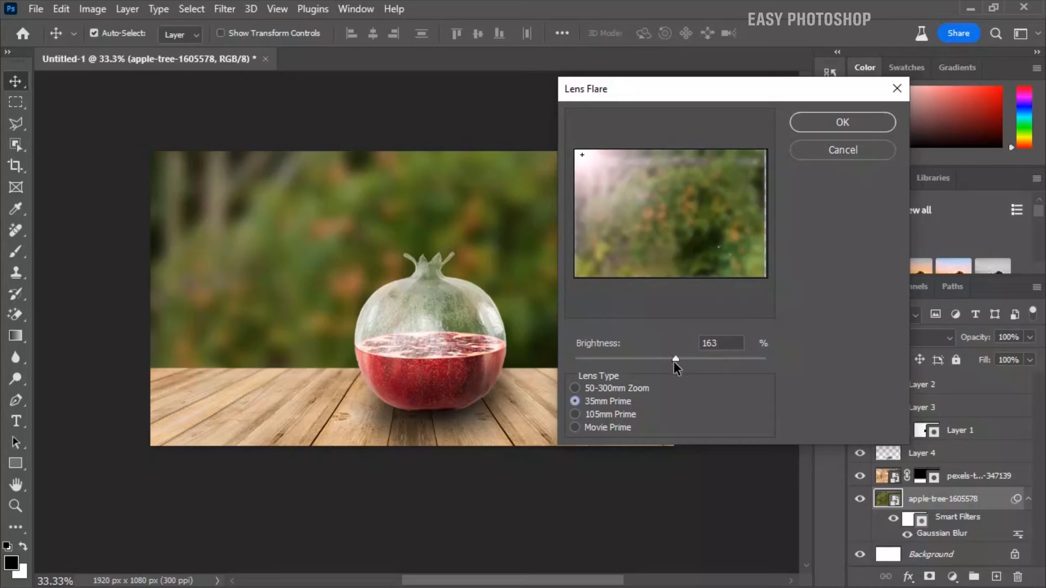
mouse_move(678, 360)
left_mouse_down()
mouse_move(655, 355)
mouse_move(674, 354)
left_mouse_up()
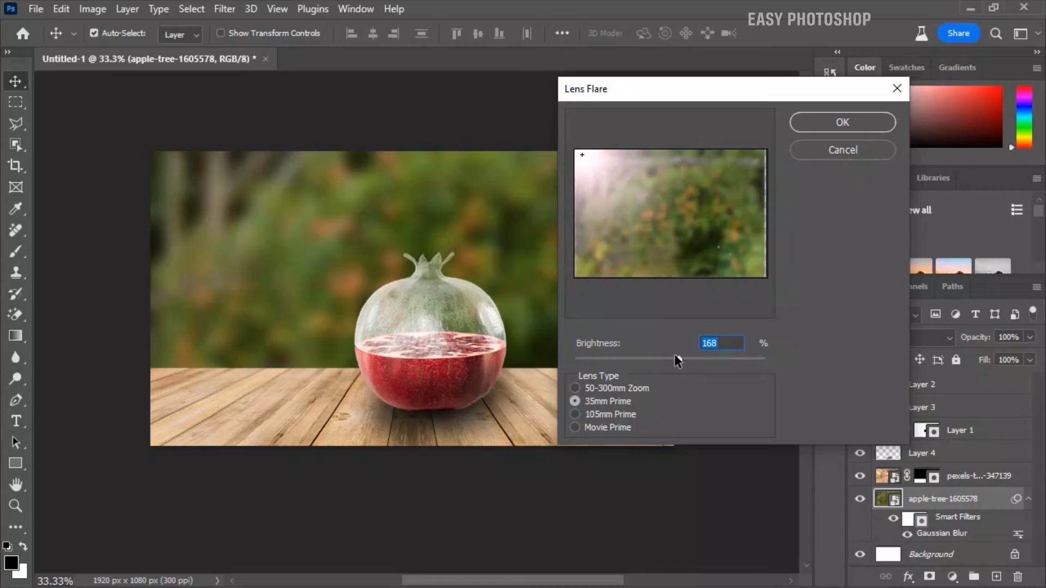
left_click(831, 125)
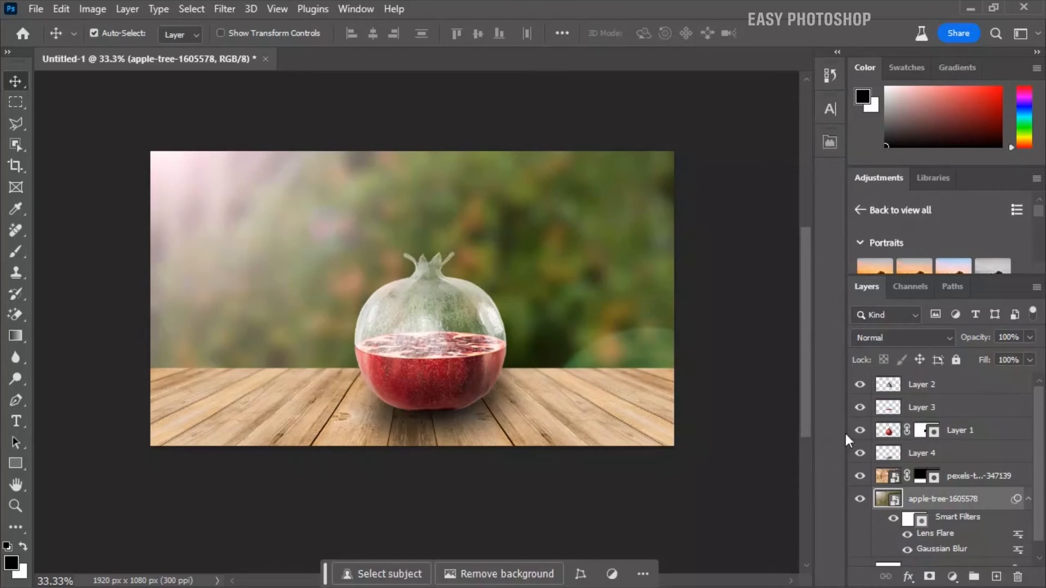
Add a new layer above all the others and stamp a merged copy of the visible layers onto it
left_click(952, 389)
left_click(993, 578)
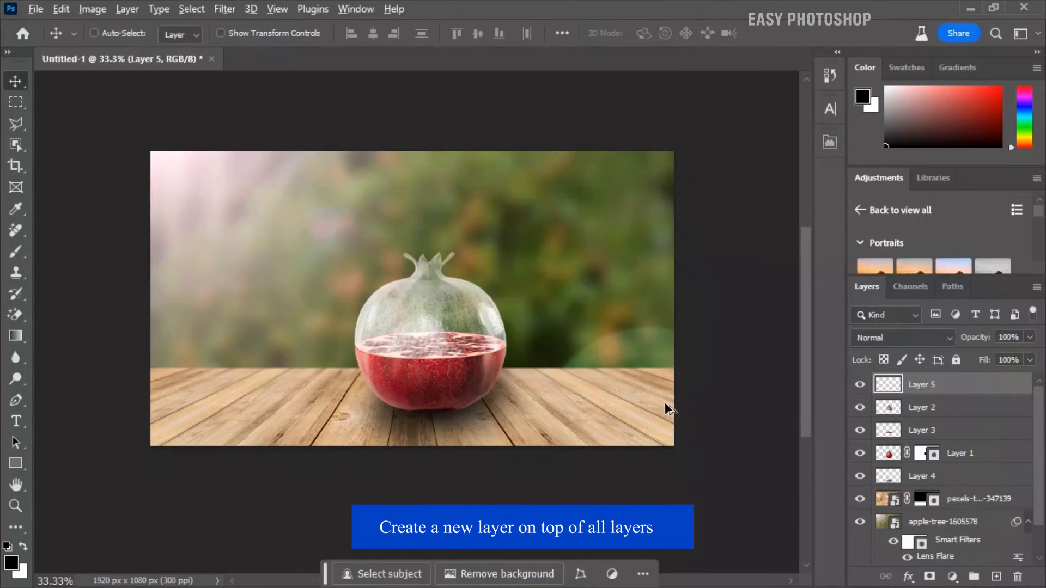
key("ctrl+shift+alt+e")
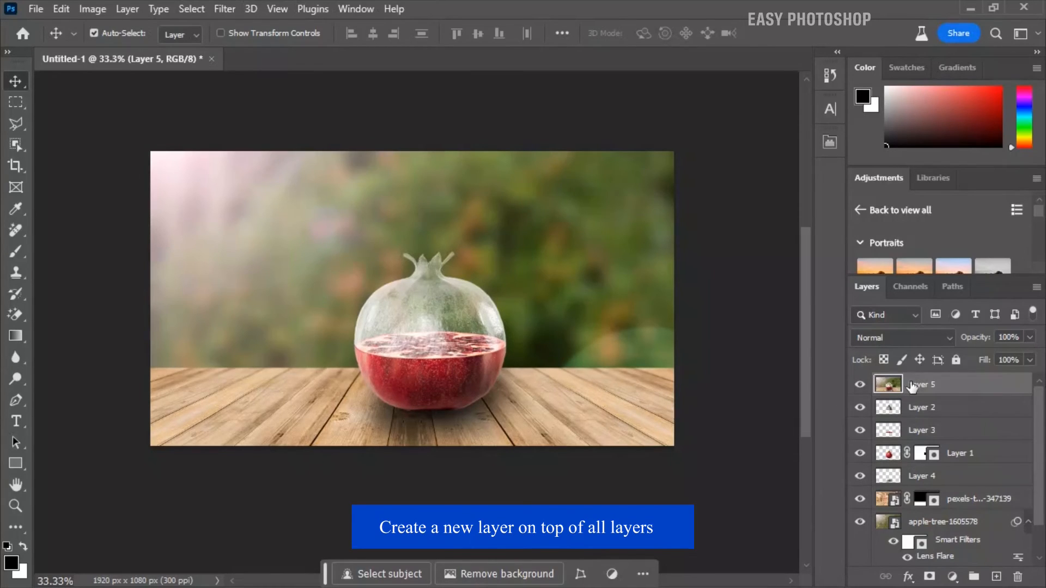
Apply a 50-300mm Zoom Lens Flare at 42% brightness to Layer 5, centred on the upper-left of the pomegranate's glass top
left_click(228, 12)
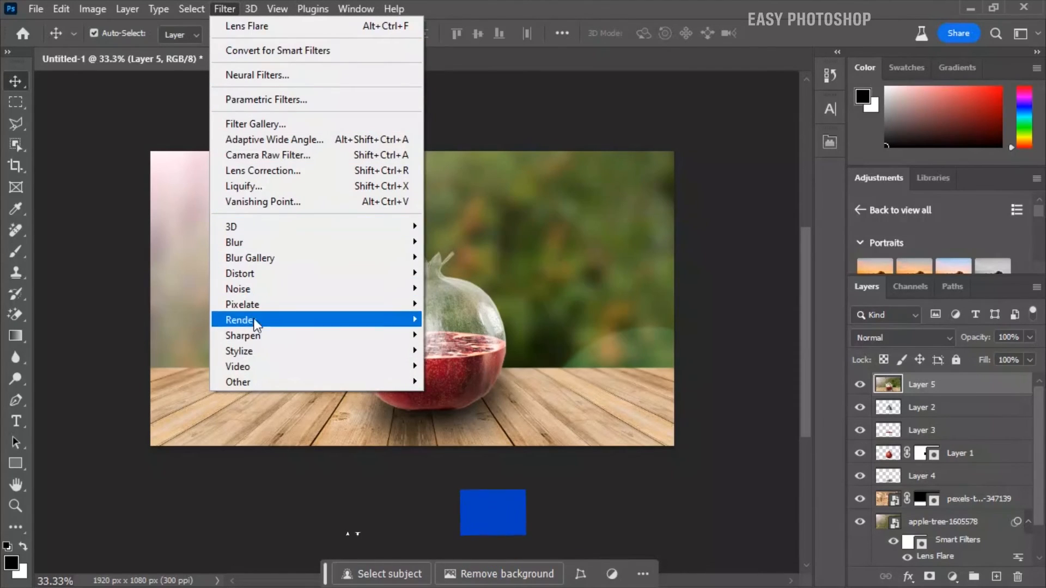
mouse_move(256, 325)
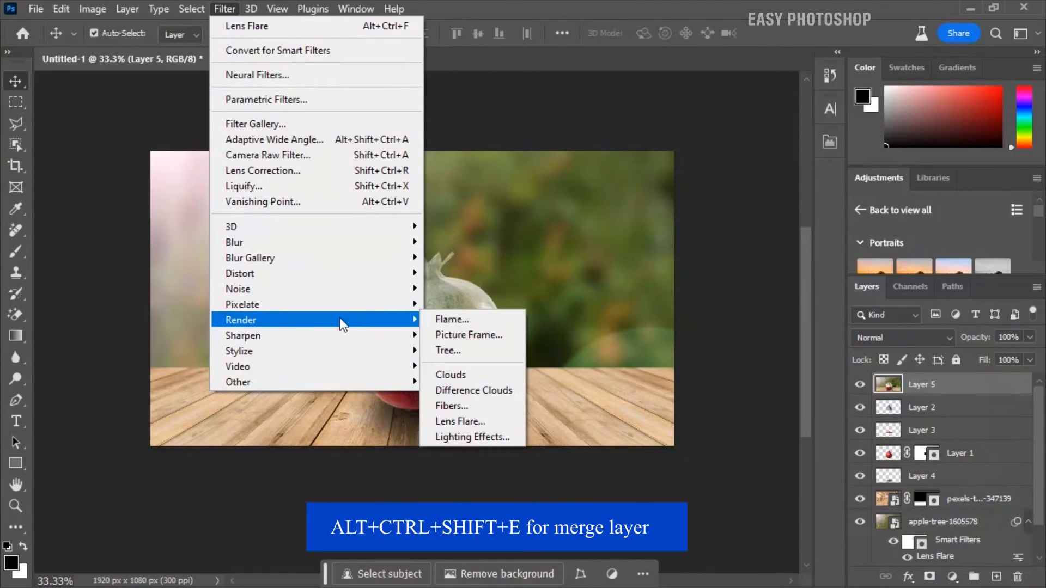
left_click(442, 418)
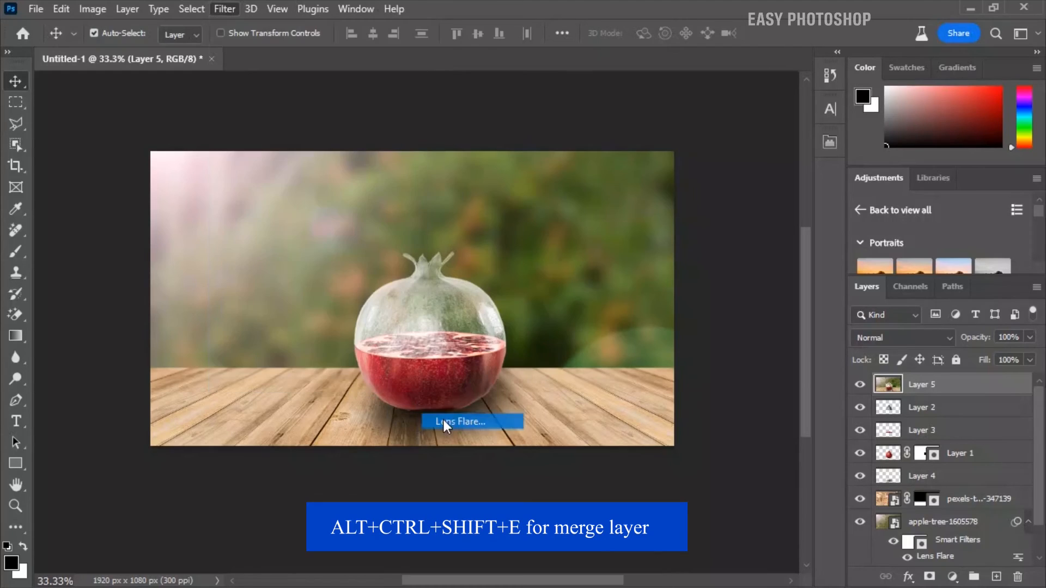
left_click_drag(594, 191, 664, 215)
left_click_drag(648, 358, 596, 357)
left_click(575, 388)
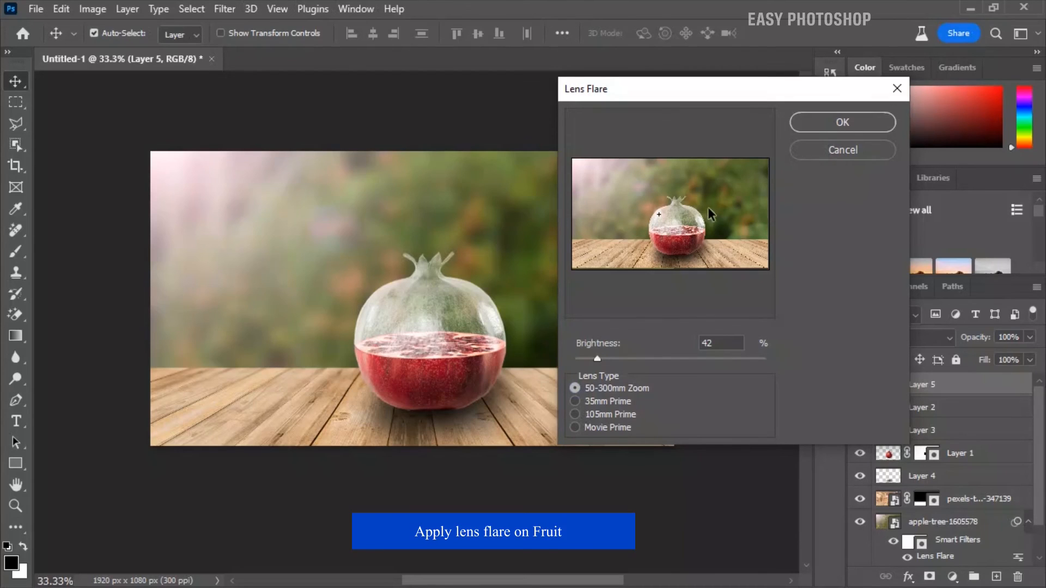
left_click(824, 125)
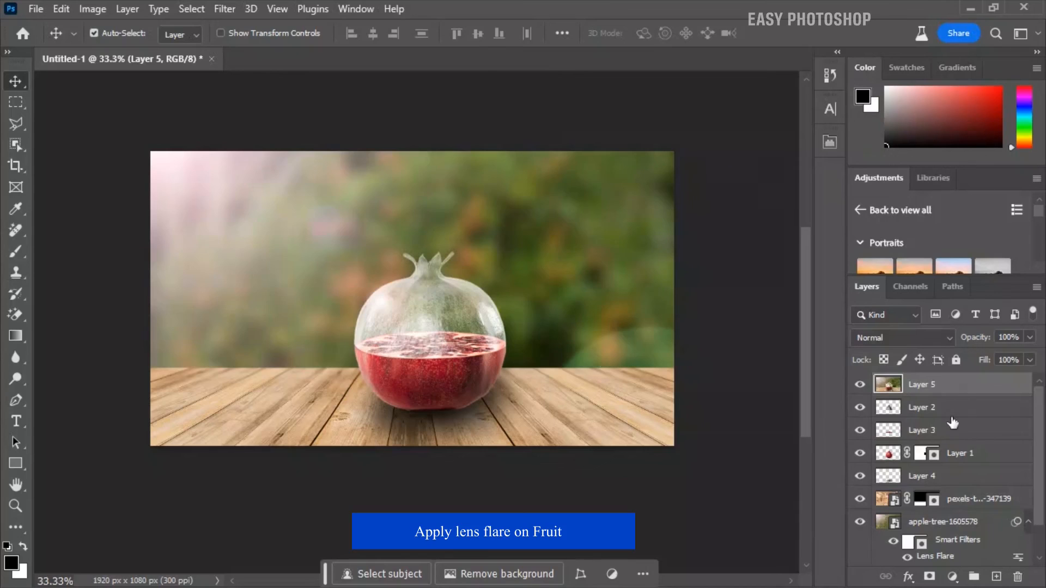
Add a Color Lookup adjustment layer above Layer 5 using the Crisp_Warm.look 3D LUT
left_click(953, 577)
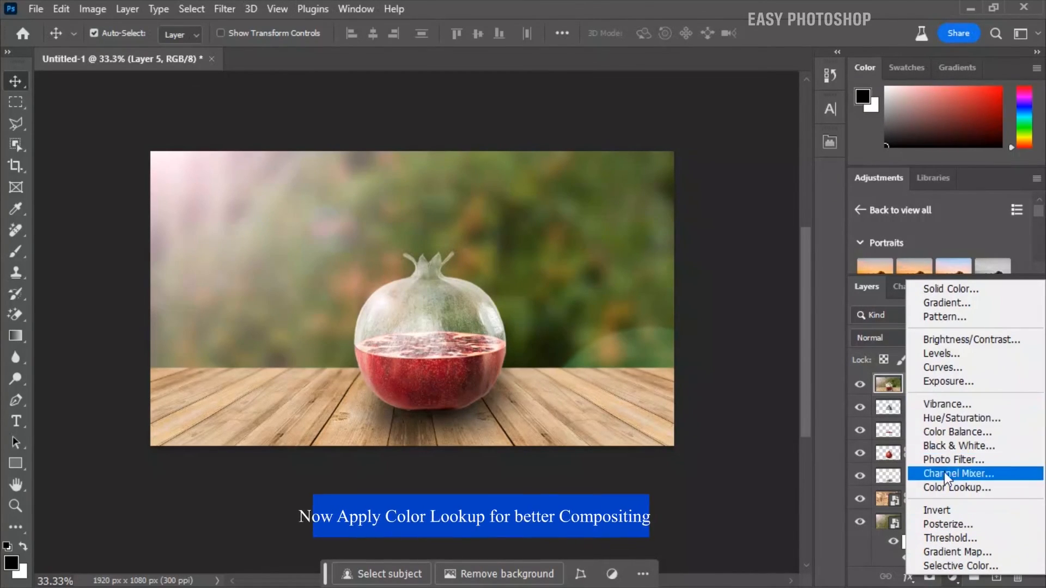
left_click(944, 486)
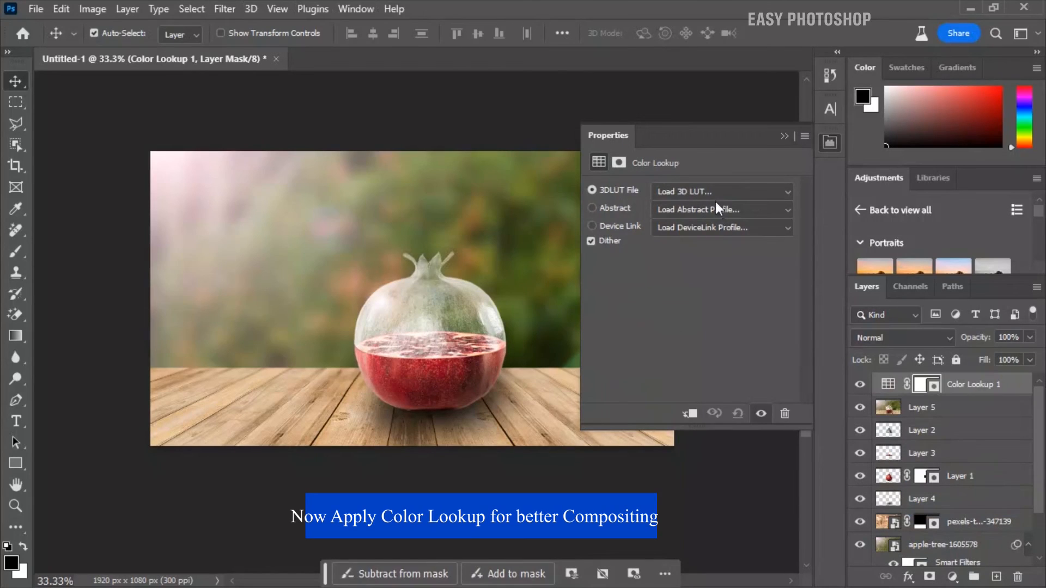
left_click(717, 192)
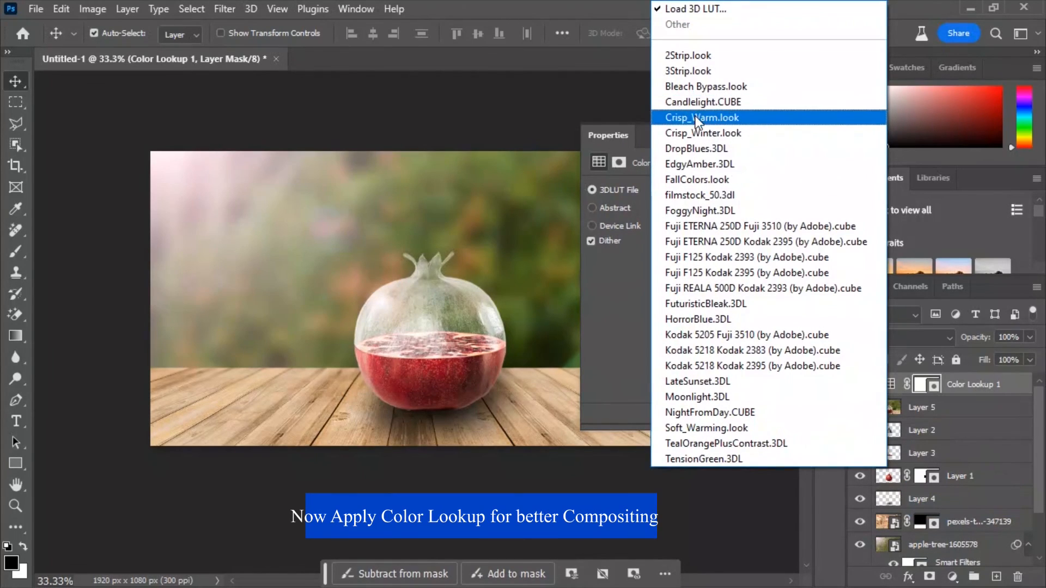
left_click(697, 121)
left_click(785, 136)
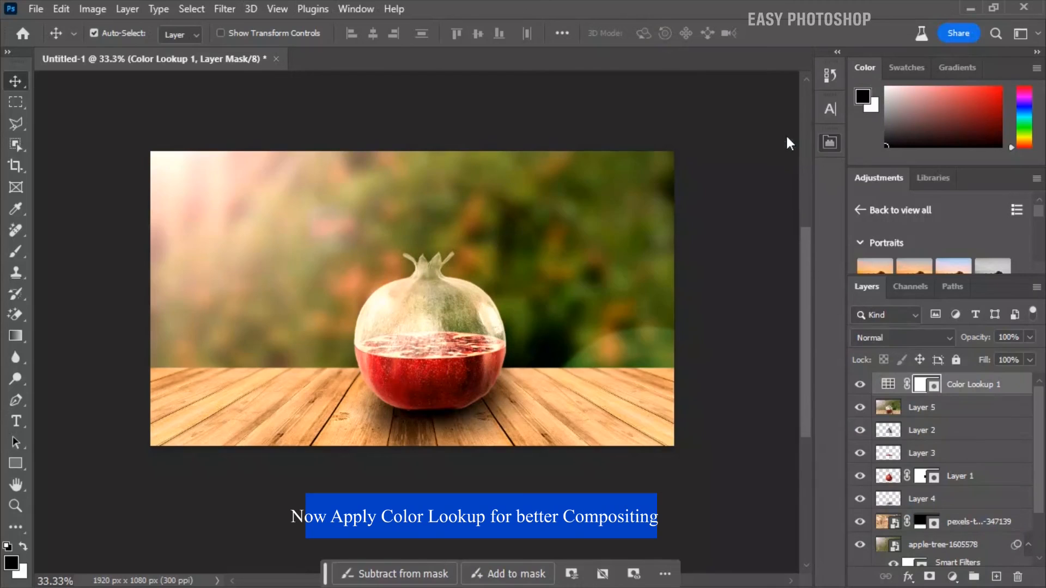
Reduce the Color Lookup layer's opacity to 68% and toggle its visibility to compare the image with and without it
left_click(1029, 338)
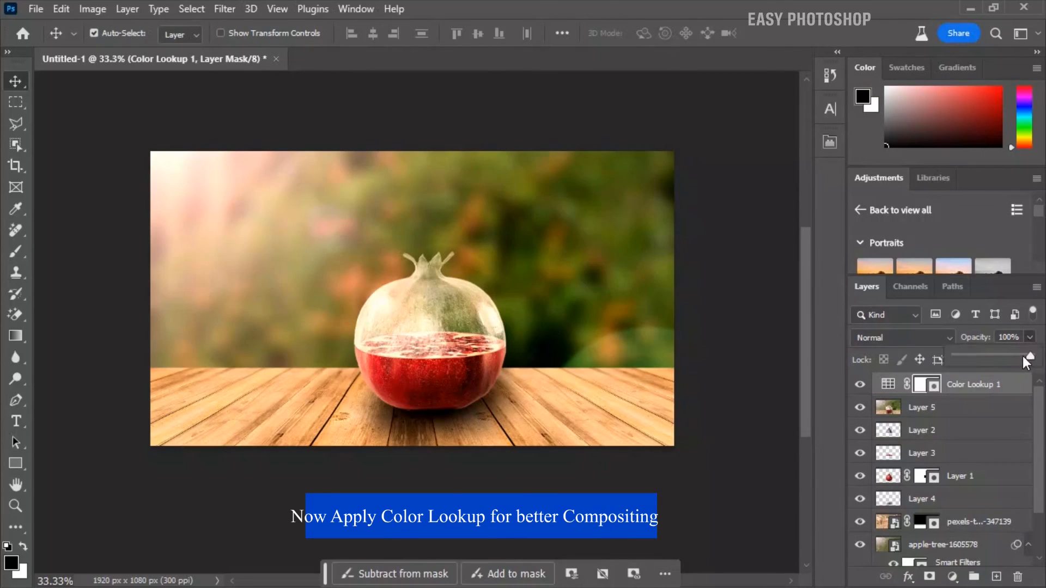
left_click_drag(1021, 356, 1008, 357)
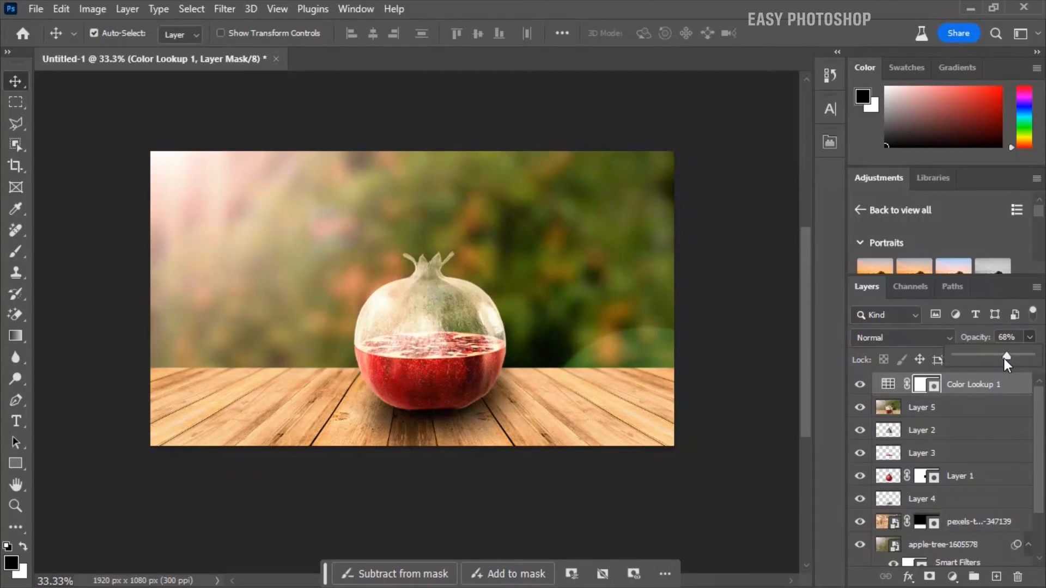
left_click(888, 384)
left_click(859, 386)
left_click(859, 386)
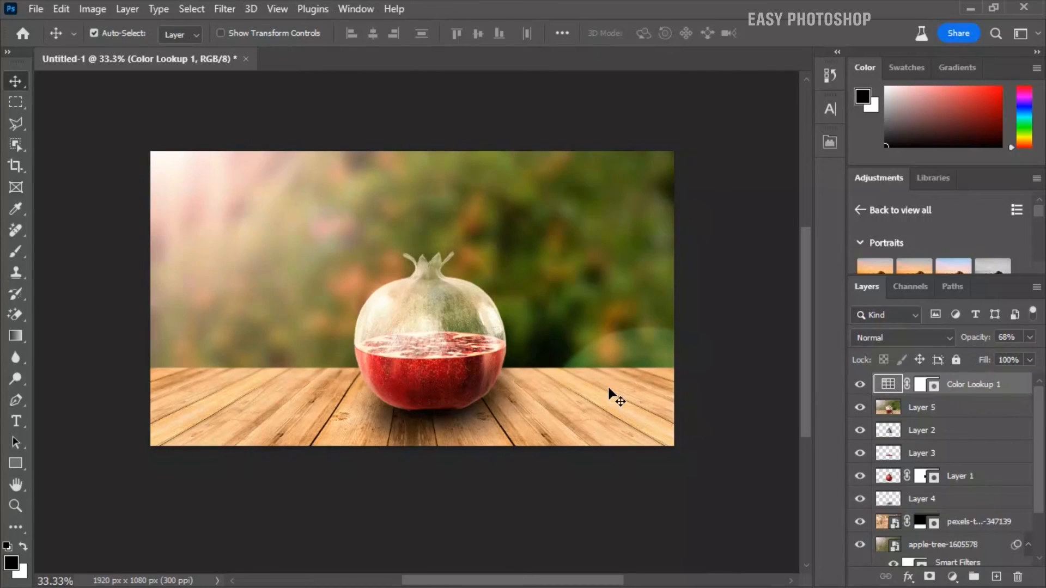